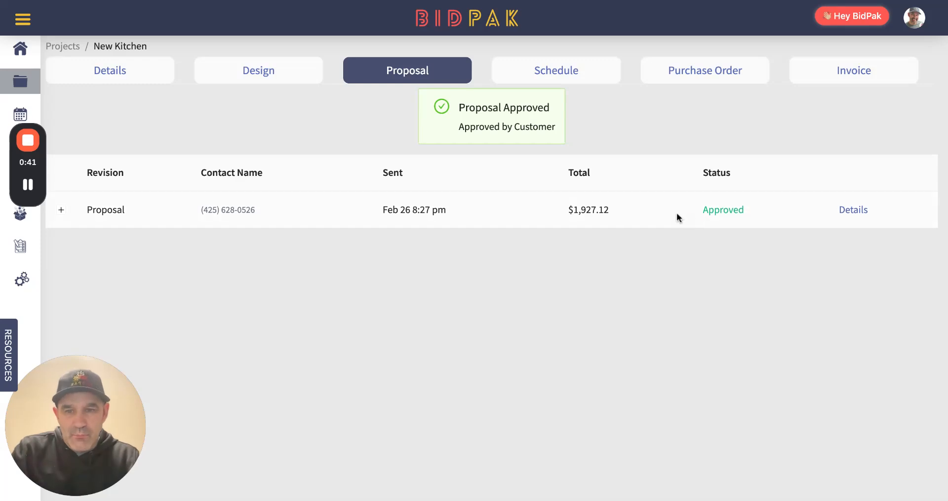
Look over the approved proposal's details and the invoice list of the New Kitchen project
{"action": "left_click", "coordinate": [854, 211]}
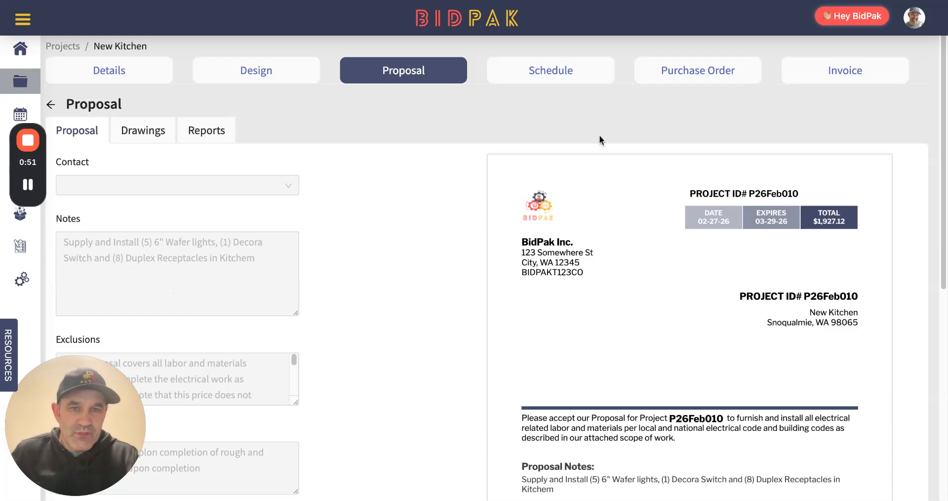
{"action": "left_click", "coordinate": [850, 71]}
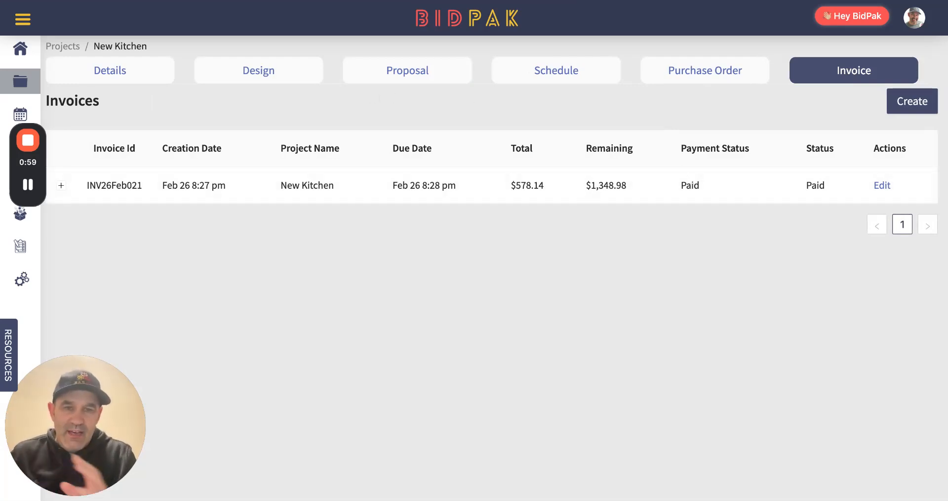
Open the project's visual design and inspect the kitchen lighting and receptacle layout under Change Order 1
{"action": "left_click", "coordinate": [262, 71]}
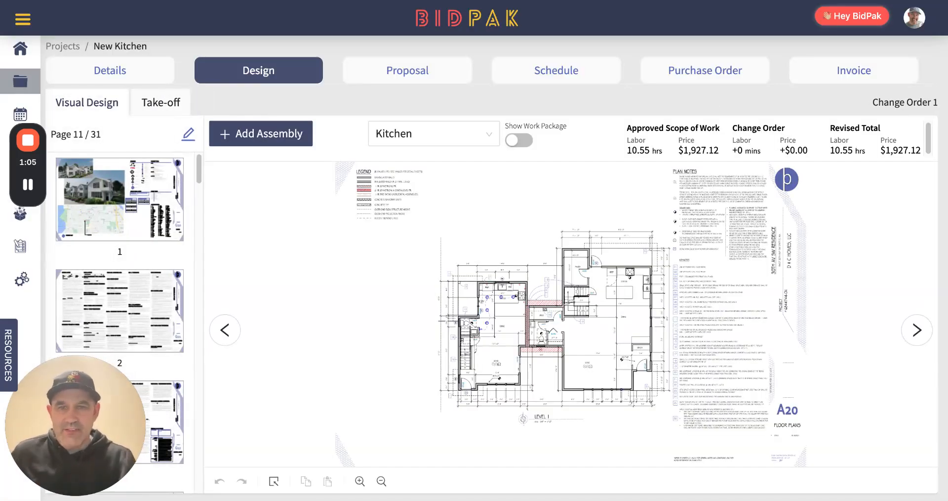
{"action": "scroll", "coordinate": [510, 288], "scroll_direction": "up", "scroll_amount": 10}
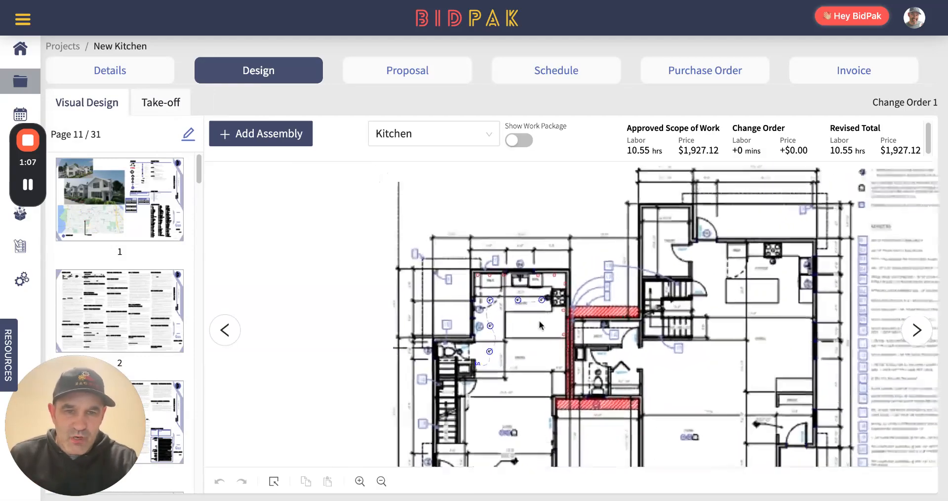
{"action": "scroll", "coordinate": [550, 327], "scroll_direction": "up", "scroll_amount": 5}
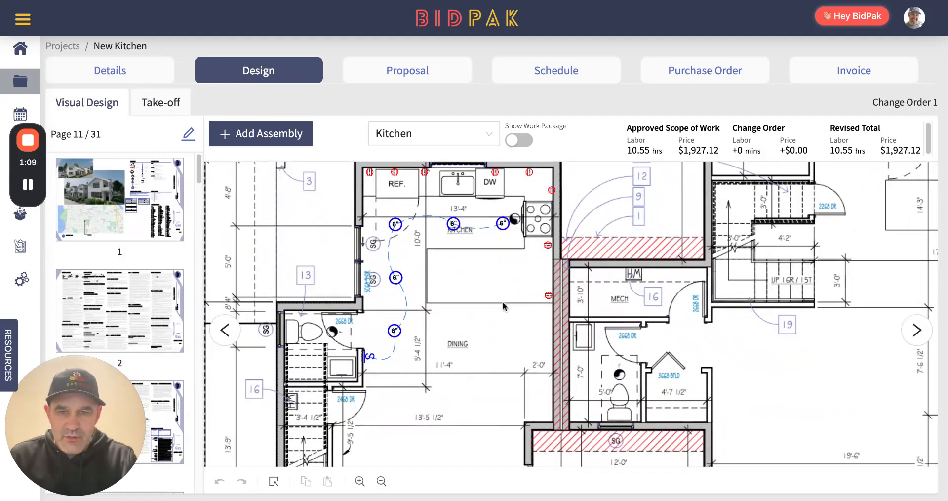
{"action": "left_click_drag", "start_coordinate": [483, 273], "coordinate": [479, 270]}
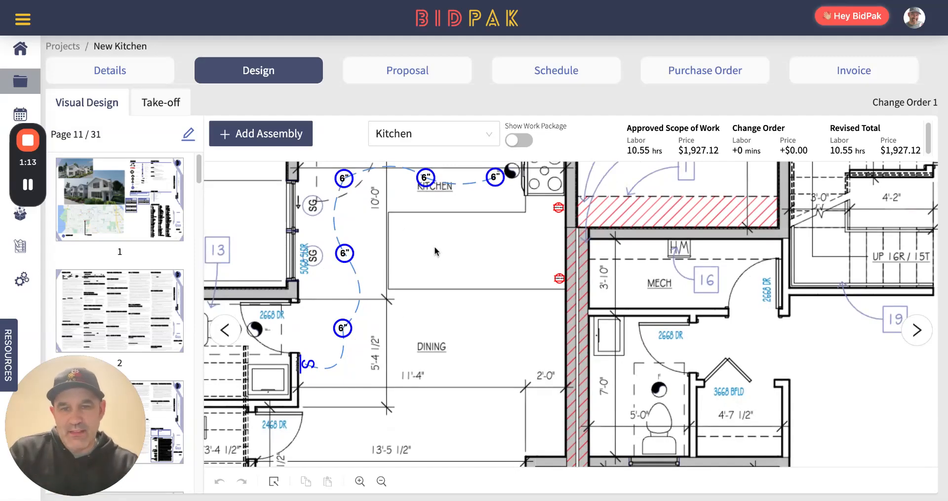
{"action": "scroll", "coordinate": [435, 252], "scroll_direction": "down", "scroll_amount": 4}
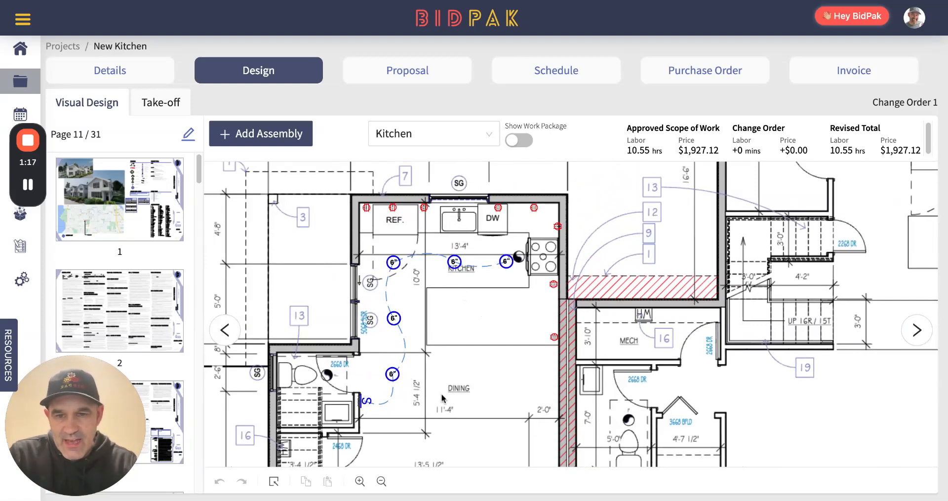
{"action": "scroll", "coordinate": [482, 312], "scroll_direction": "up", "scroll_amount": 2}
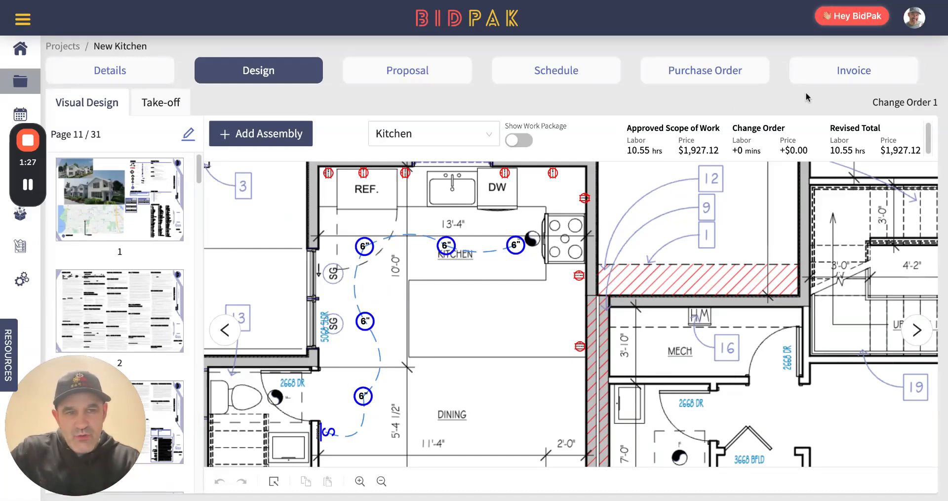
{"action": "left_click_drag", "start_coordinate": [875, 102], "coordinate": [940, 106]}
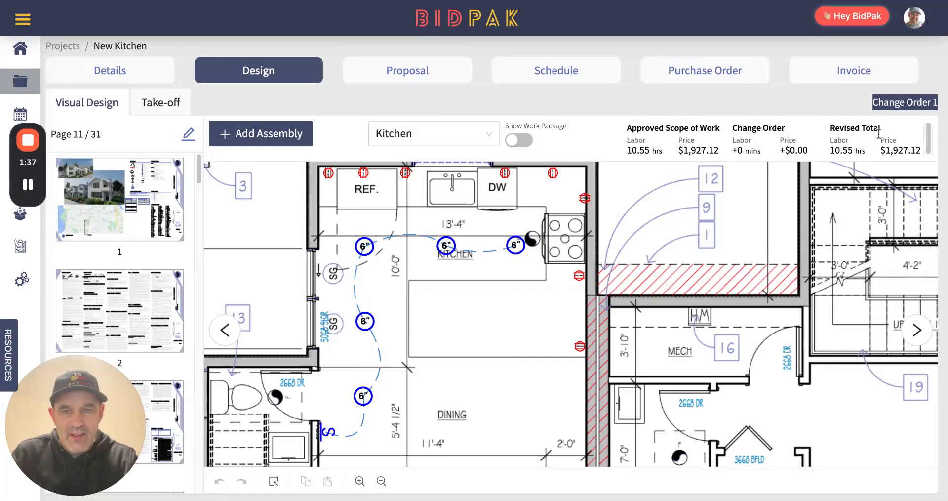
Add the favorite Lighting assembly "Pendant Install, NMB, New Construction, Excludes Fixture" to the kitchen plan
{"action": "left_click", "coordinate": [266, 139]}
{"action": "left_click", "coordinate": [276, 73]}
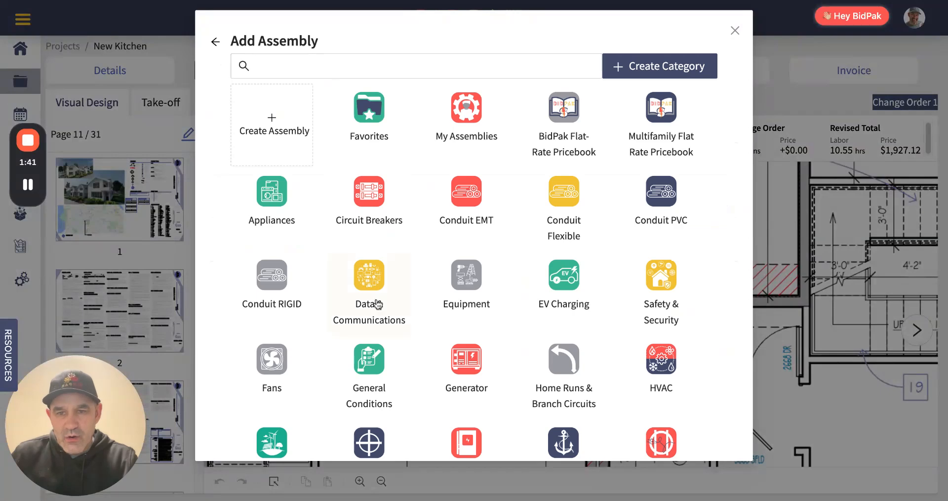
{"action": "scroll", "coordinate": [428, 346], "scroll_direction": "down", "scroll_amount": 2}
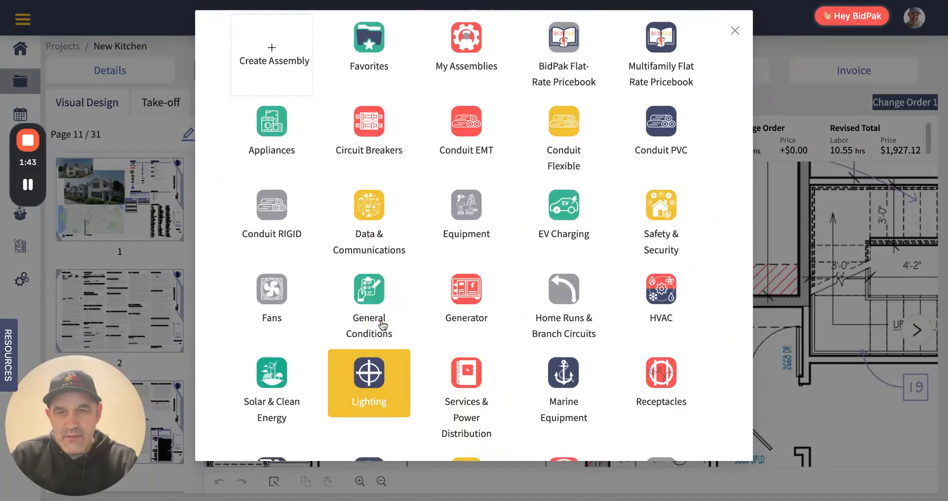
{"action": "left_click", "coordinate": [368, 380]}
{"action": "left_click", "coordinate": [642, 97]}
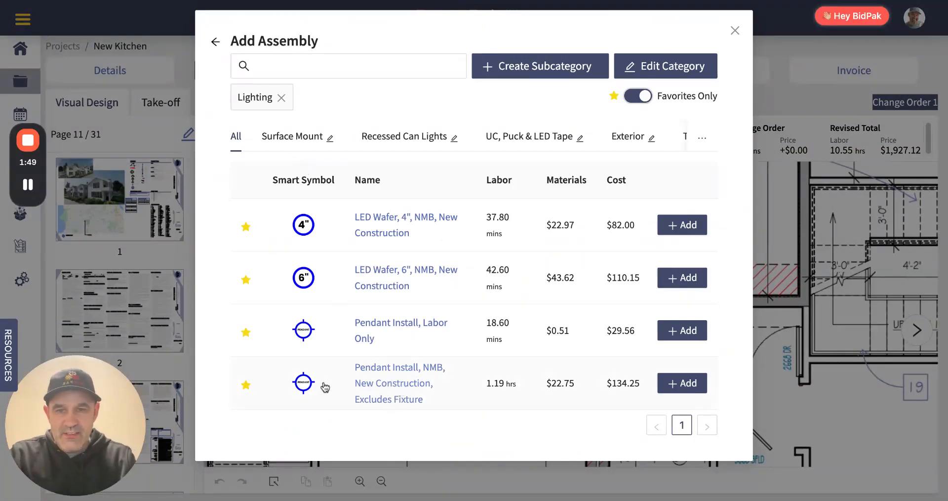
{"action": "left_click", "coordinate": [684, 383]}
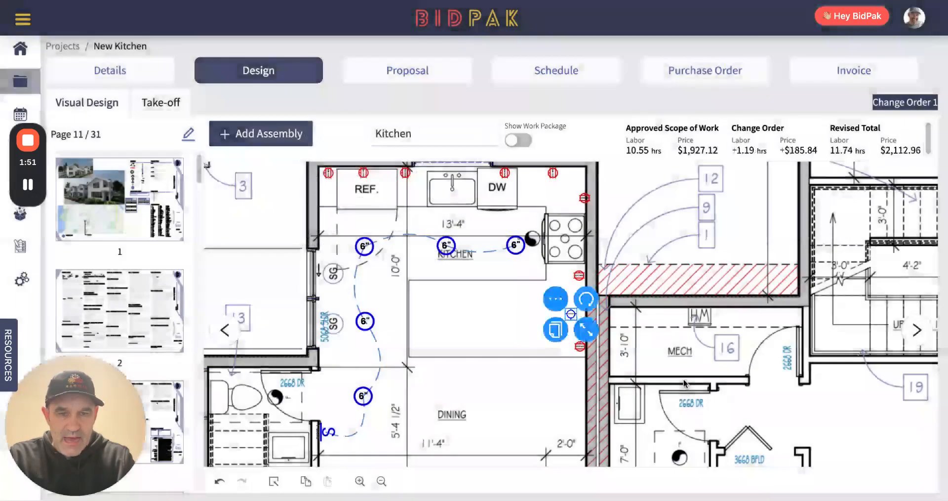
Place the pendant over the kitchen island and duplicate it twice to form a row of three
{"action": "left_click_drag", "start_coordinate": [571, 313], "coordinate": [487, 319]}
{"action": "left_click", "coordinate": [416, 331]}
{"action": "left_click", "coordinate": [470, 333]}
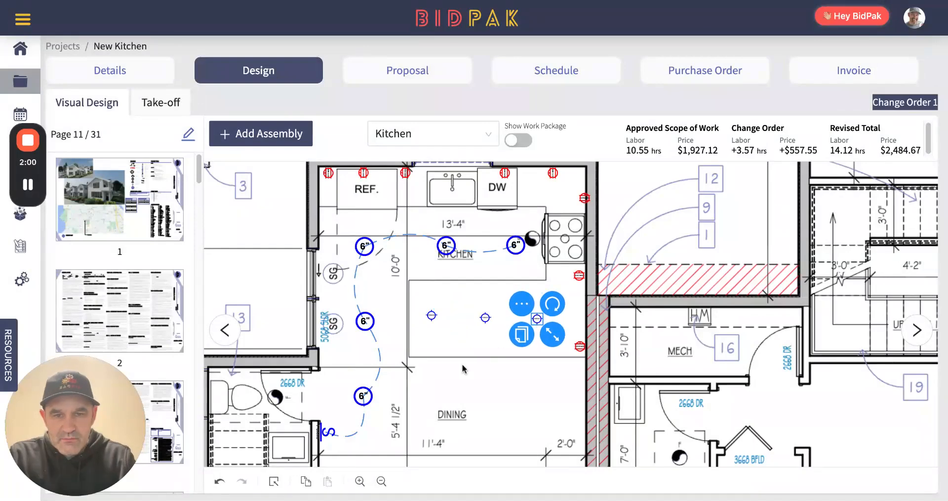
Duplicate the Decora switch on the wall beside the dining area
{"action": "scroll", "coordinate": [327, 438], "scroll_direction": "up", "scroll_amount": 2}
{"action": "left_click", "coordinate": [330, 440]}
{"action": "left_click", "coordinate": [303, 452]}
Run switch legs from the duplicated switch to the nearest island pendant and on through the other two pendants
{"action": "left_click", "coordinate": [304, 411]}
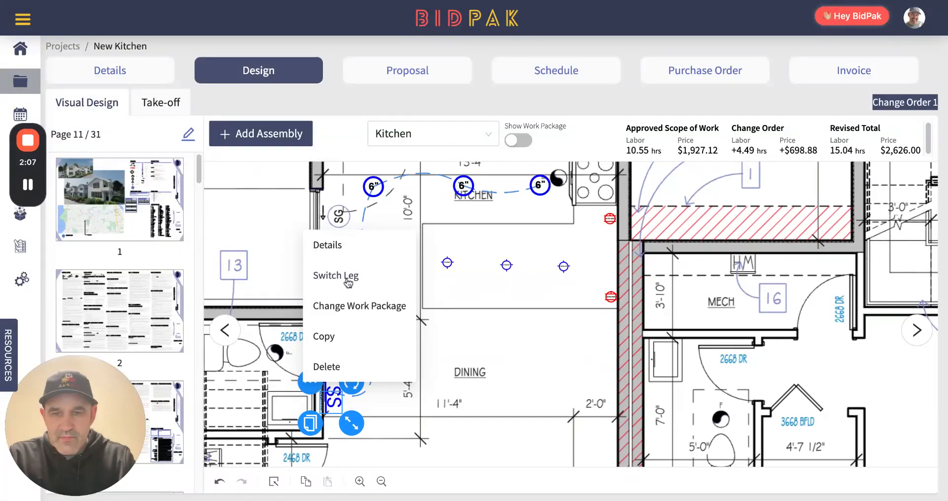
{"action": "left_click", "coordinate": [348, 278]}
{"action": "left_click", "coordinate": [447, 264]}
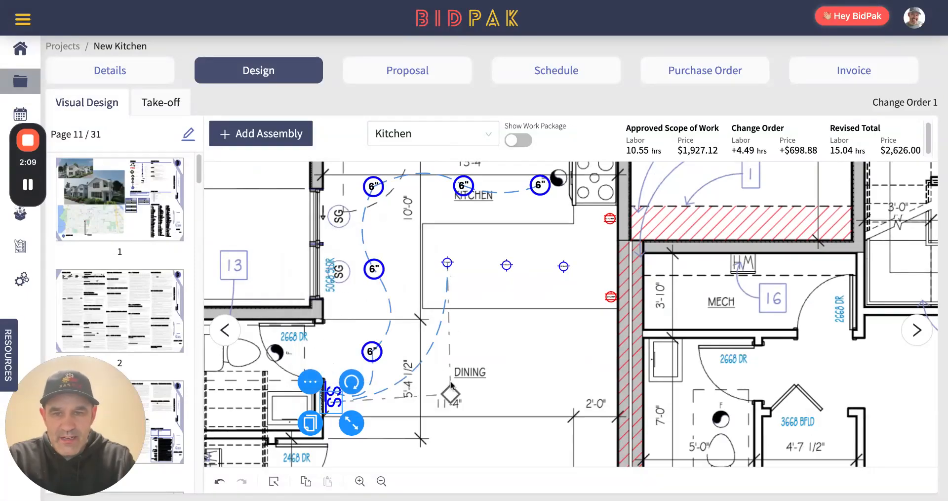
{"action": "left_click", "coordinate": [506, 265]}
{"action": "left_click", "coordinate": [492, 251]}
{"action": "left_click", "coordinate": [519, 292]}
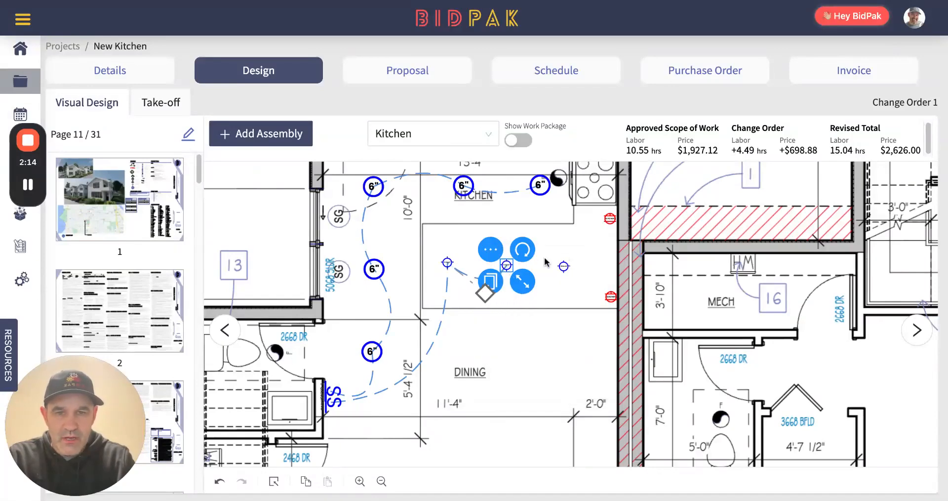
{"action": "left_click", "coordinate": [491, 249]}
{"action": "left_click", "coordinate": [524, 292]}
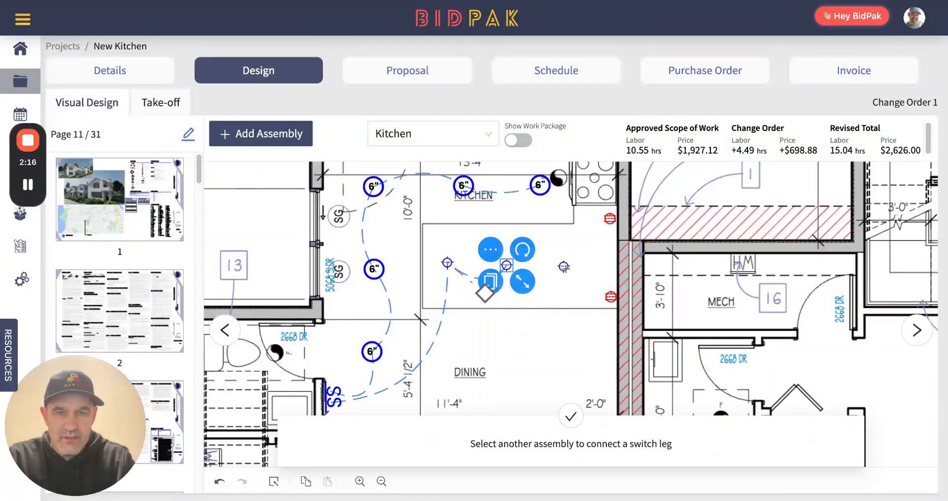
{"action": "left_click", "coordinate": [564, 267]}
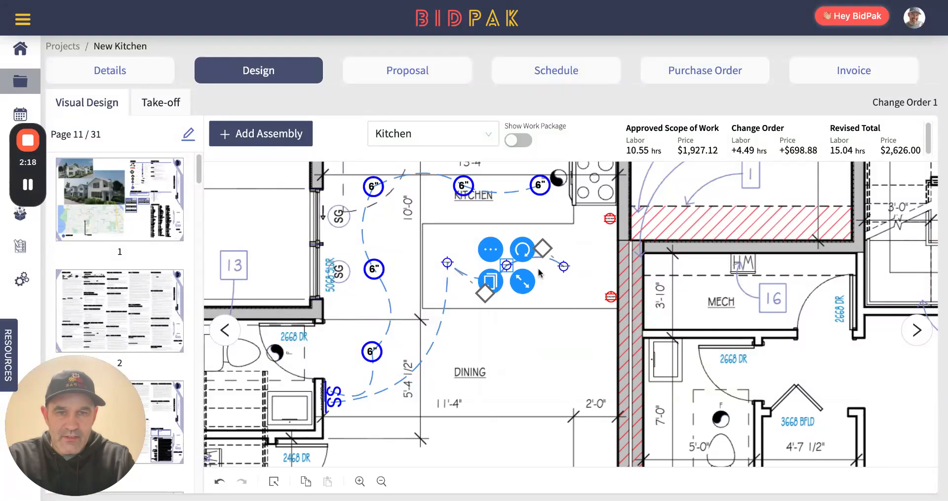
{"action": "left_click", "coordinate": [561, 312]}
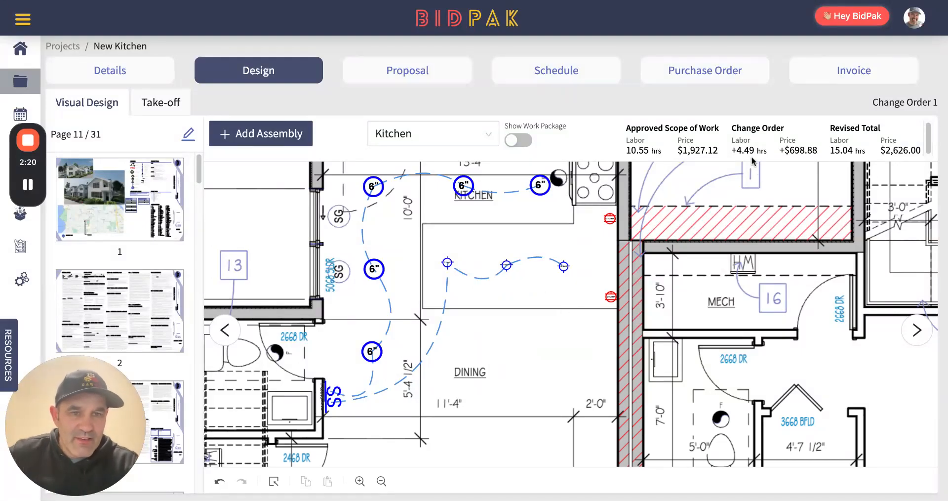
Check the change order's added labor and review the Kitchen assemblies and counts in the take-off
{"action": "left_click_drag", "start_coordinate": [738, 149], "coordinate": [759, 149]}
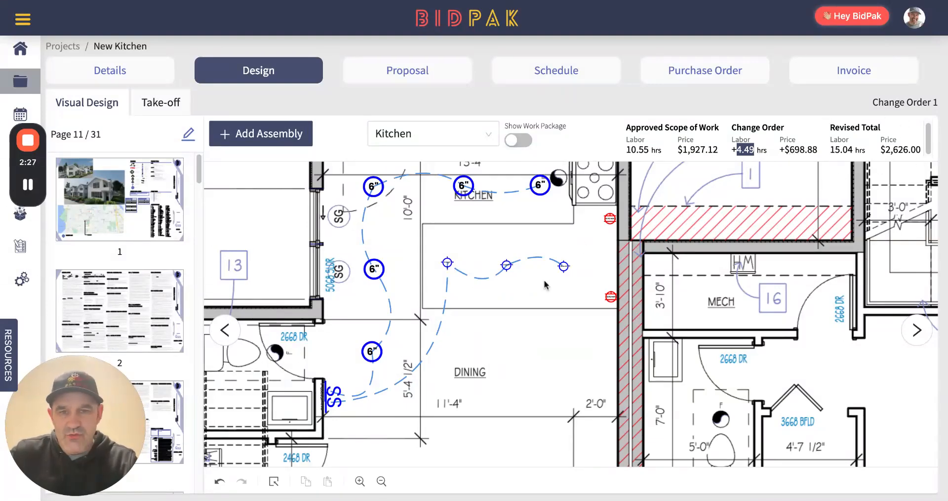
{"action": "scroll", "coordinate": [563, 353], "scroll_direction": "down", "scroll_amount": 3}
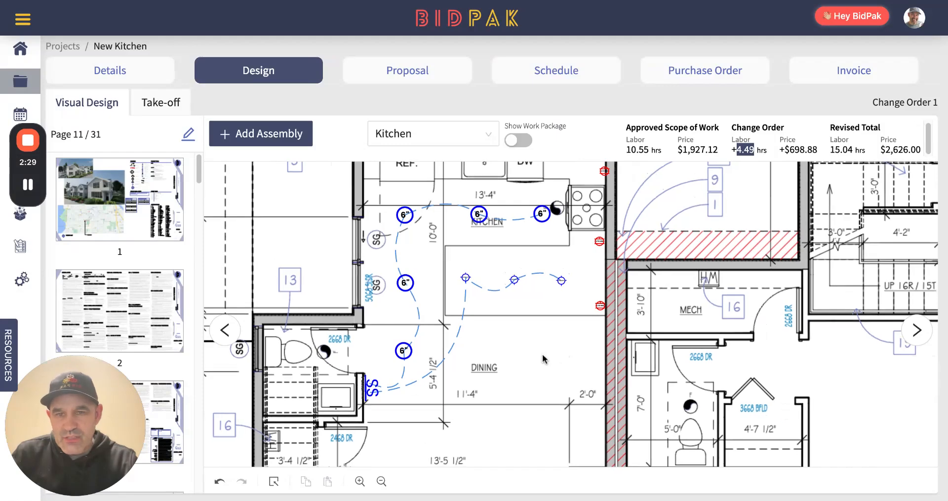
{"action": "left_click", "coordinate": [167, 104]}
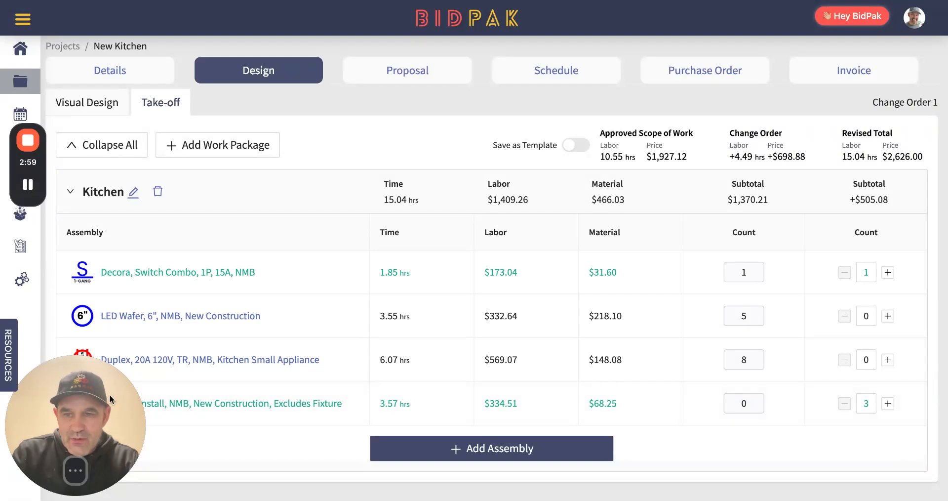
{"action": "left_click_drag", "start_coordinate": [99, 400], "coordinate": [99, 49]}
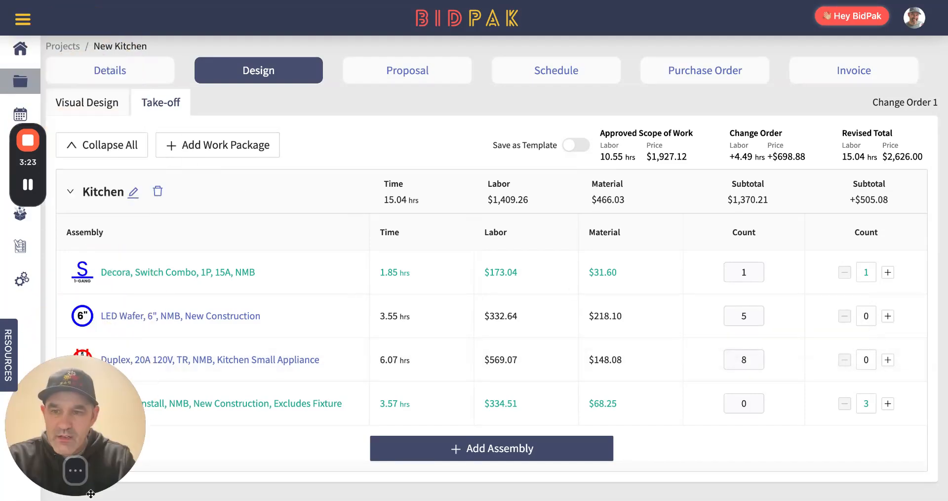
Delete the two kitchen duplex receptacles on the wall beside the island in the visual design
{"action": "left_click", "coordinate": [94, 104]}
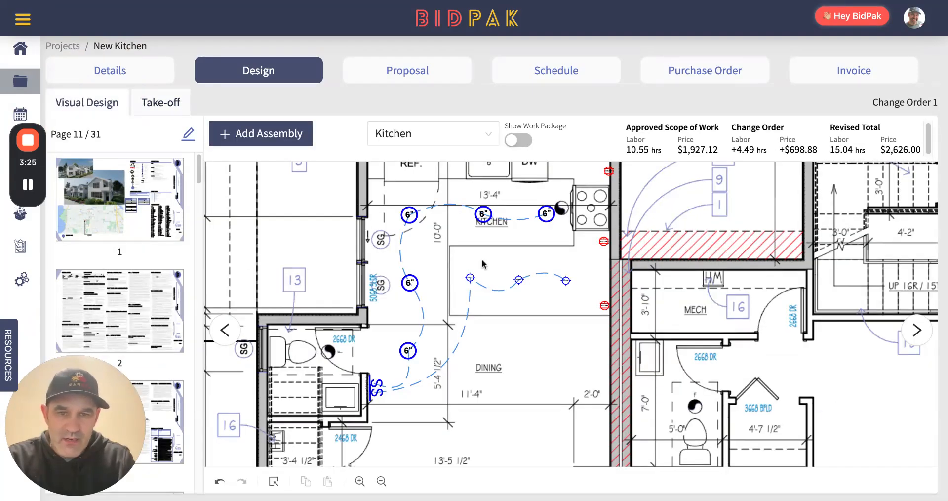
{"action": "left_click_drag", "start_coordinate": [491, 259], "coordinate": [495, 292]}
{"action": "left_click", "coordinate": [607, 282]}
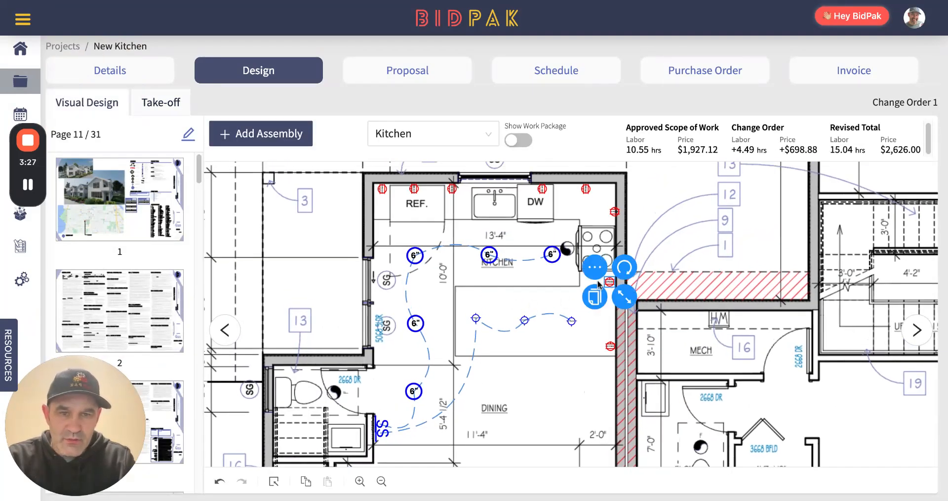
{"action": "left_click", "coordinate": [596, 269]}
{"action": "left_click", "coordinate": [618, 402]}
{"action": "left_click", "coordinate": [610, 345]}
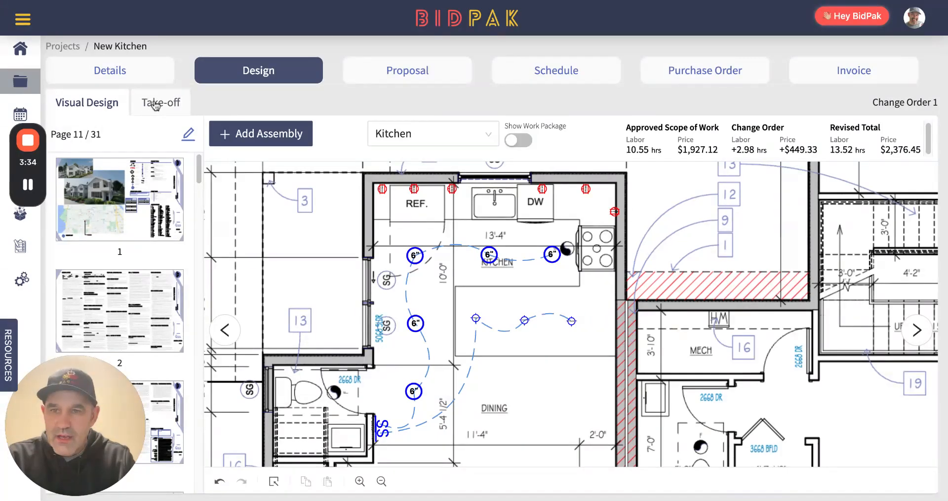
Add a work package named "Extra Work" to the take-off
{"action": "left_click", "coordinate": [152, 102]}
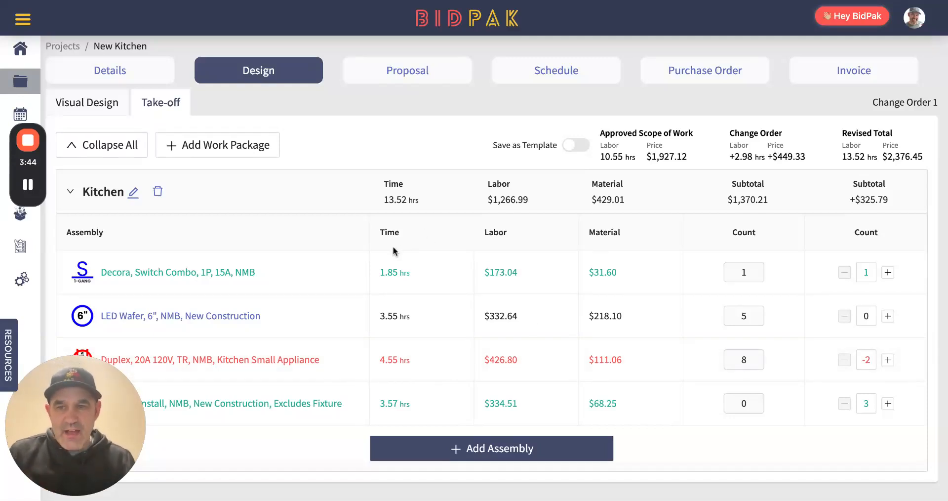
{"action": "left_click", "coordinate": [216, 148]}
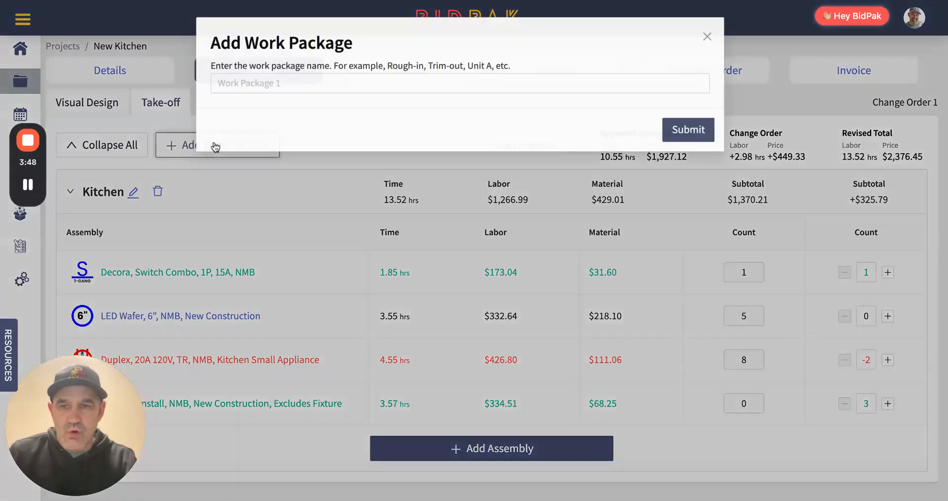
{"action": "type", "text": "Extra Work"}
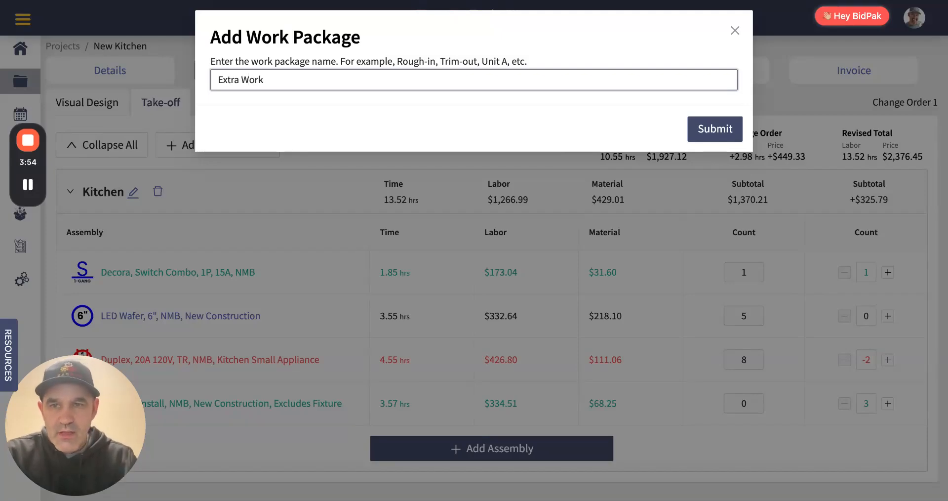
{"action": "left_click", "coordinate": [716, 129]}
{"action": "scroll", "coordinate": [494, 372], "scroll_direction": "down", "scroll_amount": 1}
{"action": "scroll", "coordinate": [493, 371], "scroll_direction": "down", "scroll_amount": 1}
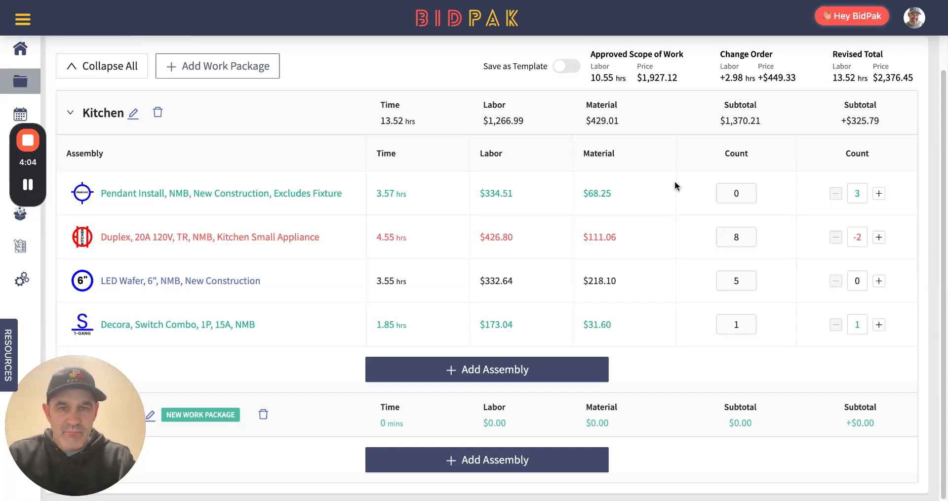
{"action": "scroll", "coordinate": [577, 229], "scroll_direction": "up", "scroll_amount": 2}
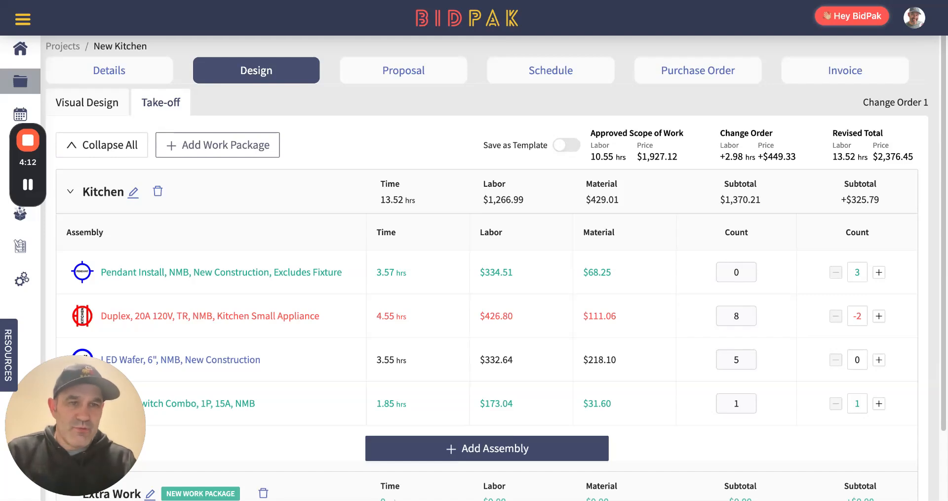
Open the Change Order 1 draft from the proposal revisions and review both pages of its preview
{"action": "left_click", "coordinate": [408, 73]}
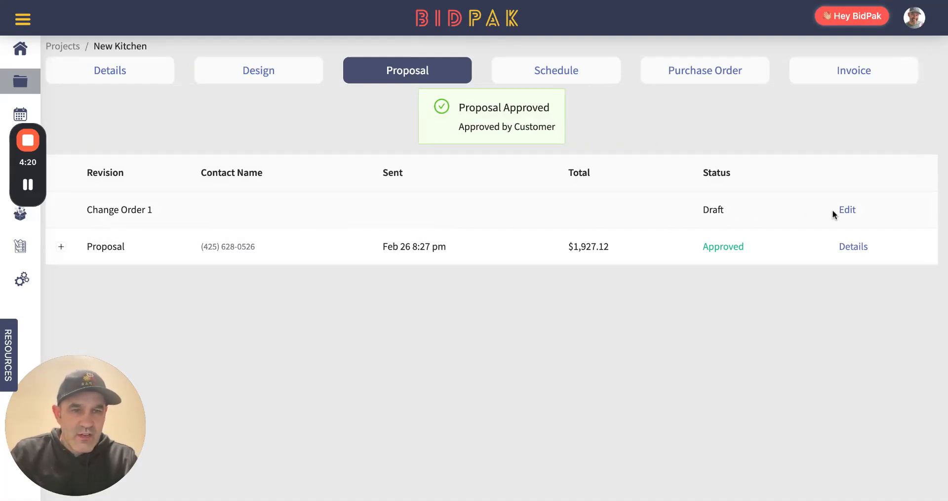
{"action": "left_click", "coordinate": [847, 211]}
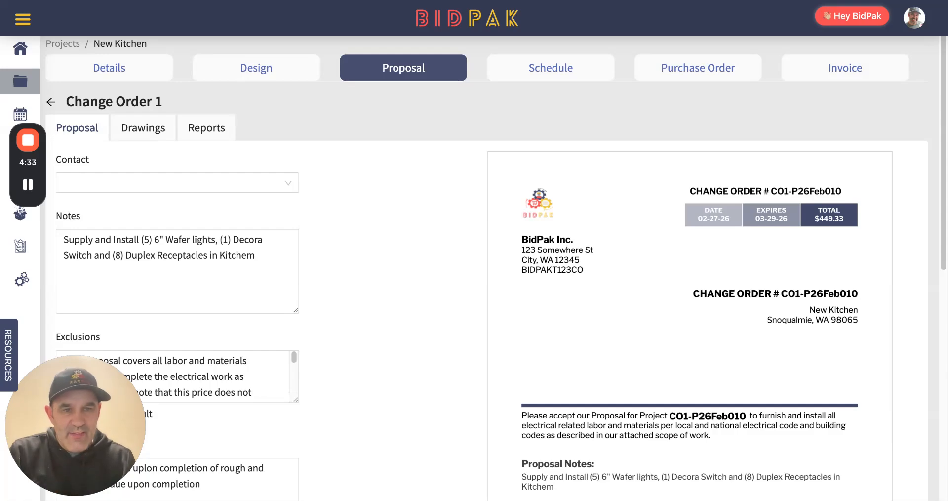
{"action": "scroll", "coordinate": [341, 304], "scroll_direction": "down", "scroll_amount": 9}
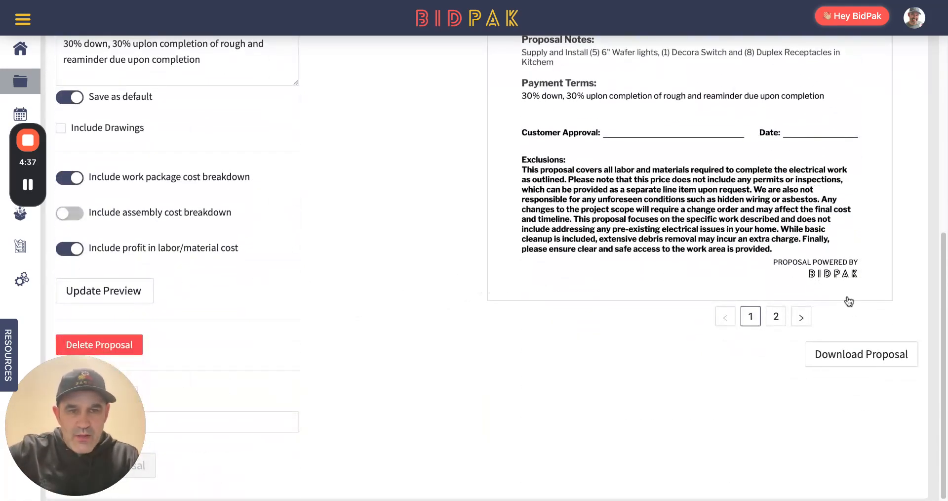
{"action": "left_click", "coordinate": [776, 317]}
{"action": "scroll", "coordinate": [696, 259], "scroll_direction": "up", "scroll_amount": 4}
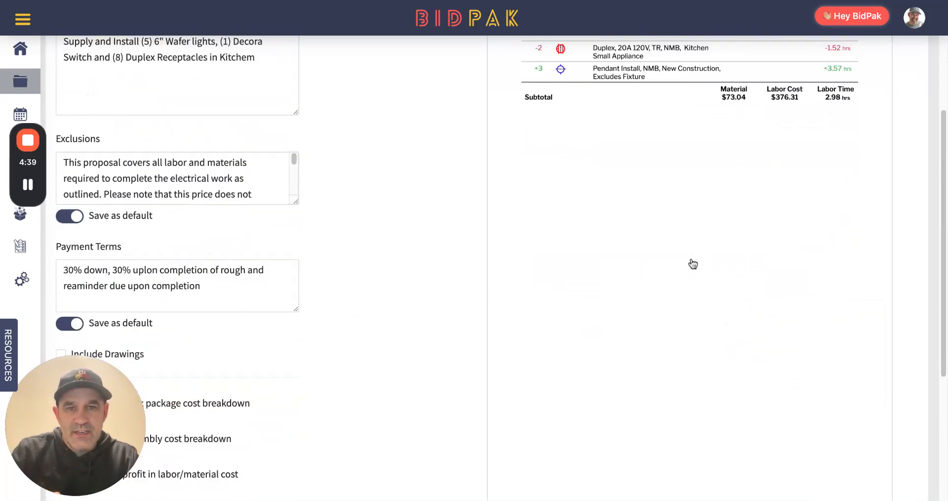
Submit the Change Order 1 proposal by SMS to the customer's phone number and confirm the submission
{"action": "scroll", "coordinate": [693, 264], "scroll_direction": "up", "scroll_amount": 5}
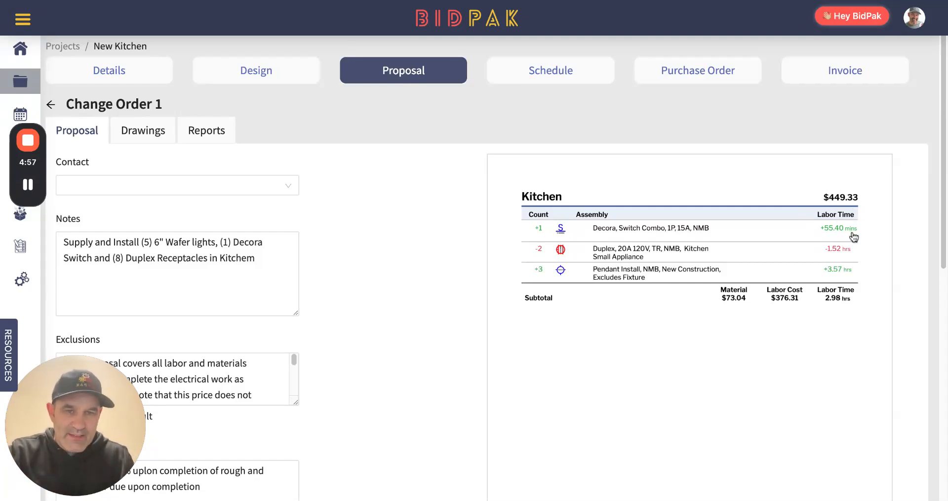
{"action": "scroll", "coordinate": [428, 260], "scroll_direction": "down", "scroll_amount": 9}
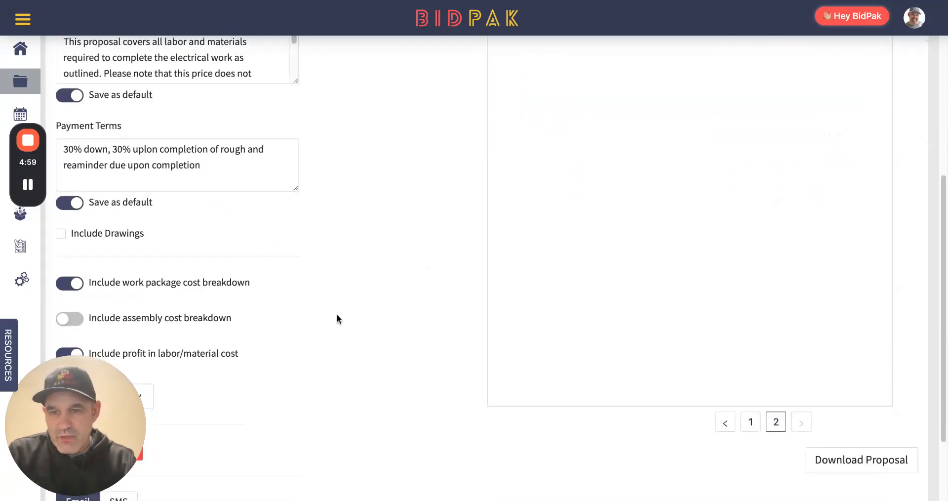
{"action": "left_click_drag", "start_coordinate": [97, 385], "coordinate": [105, 48]}
{"action": "left_click", "coordinate": [119, 398]}
{"action": "left_click", "coordinate": [69, 423]}
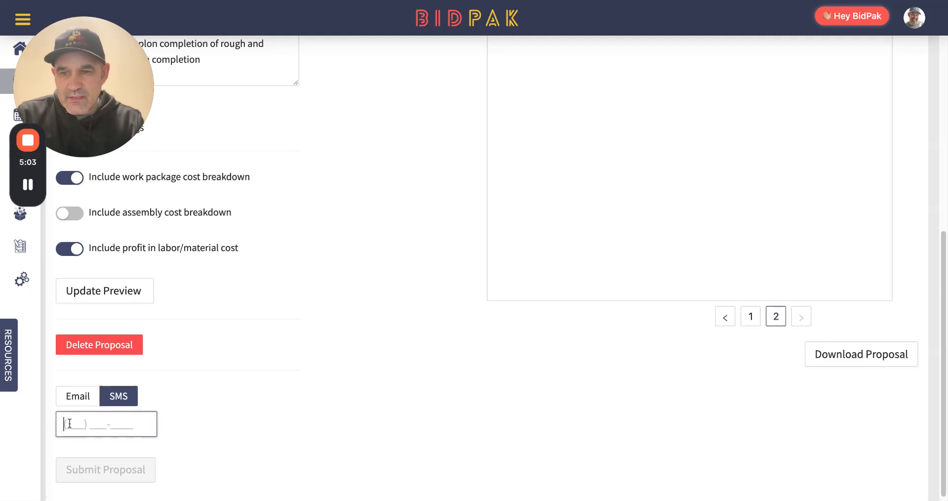
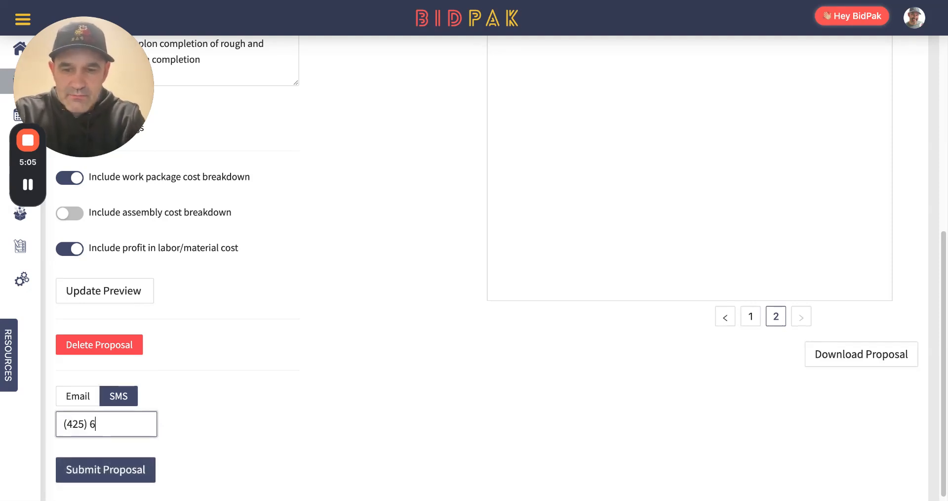
{"action": "left_click", "coordinate": [123, 471]}
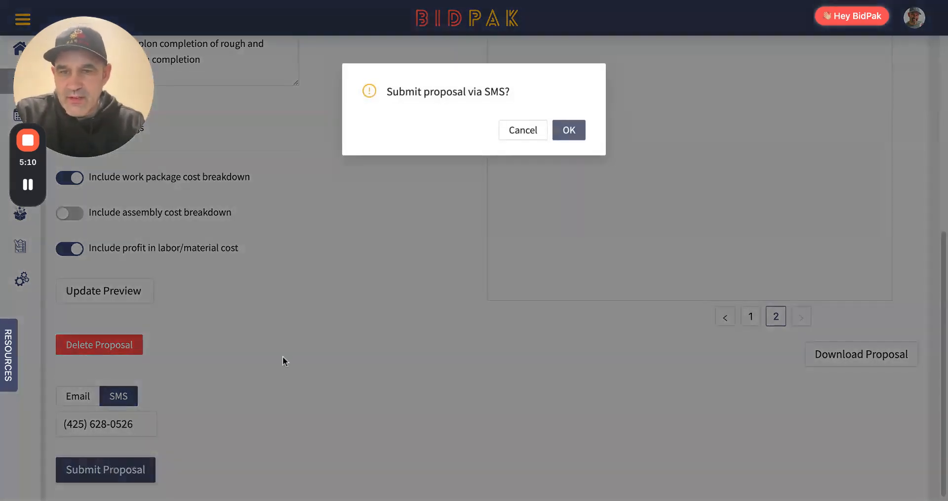
{"action": "left_click", "coordinate": [568, 131]}
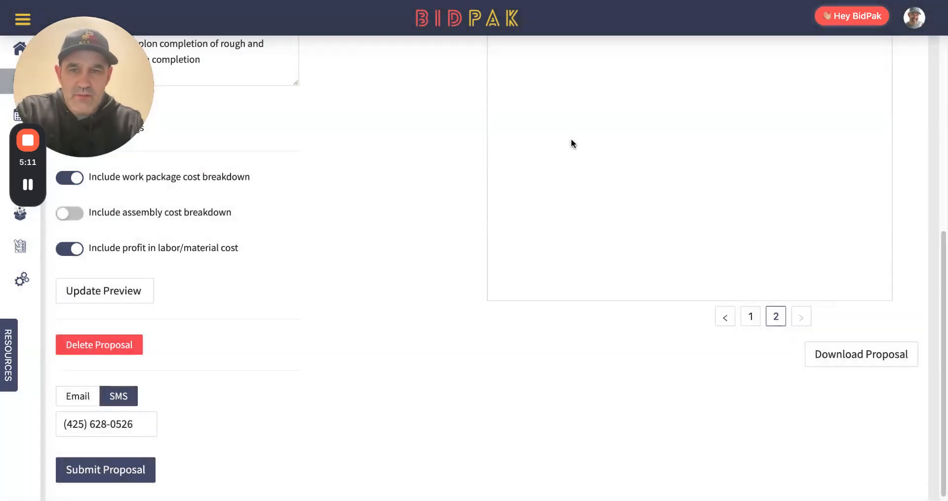
{"action": "left_click_drag", "start_coordinate": [43, 89], "coordinate": [34, 426]}
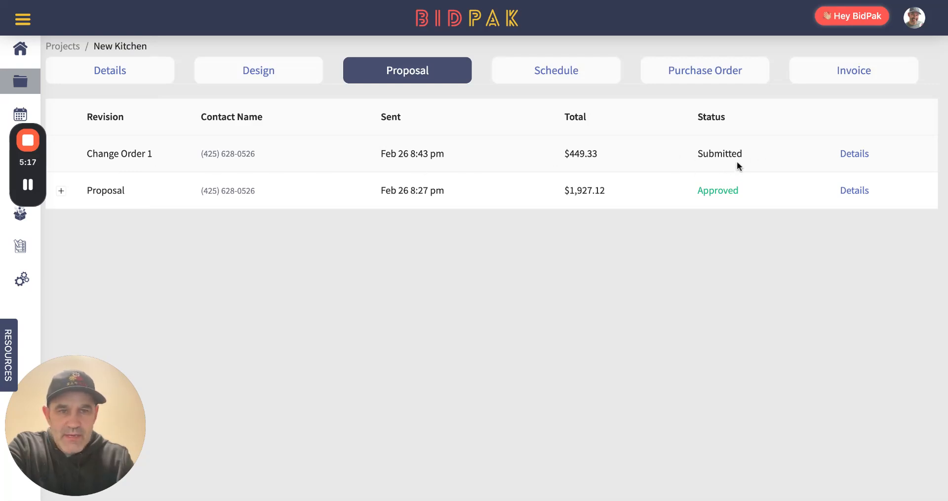
Open the details of the submitted Change Order 1 and manually mark it as approved without notes
{"action": "left_click", "coordinate": [856, 154]}
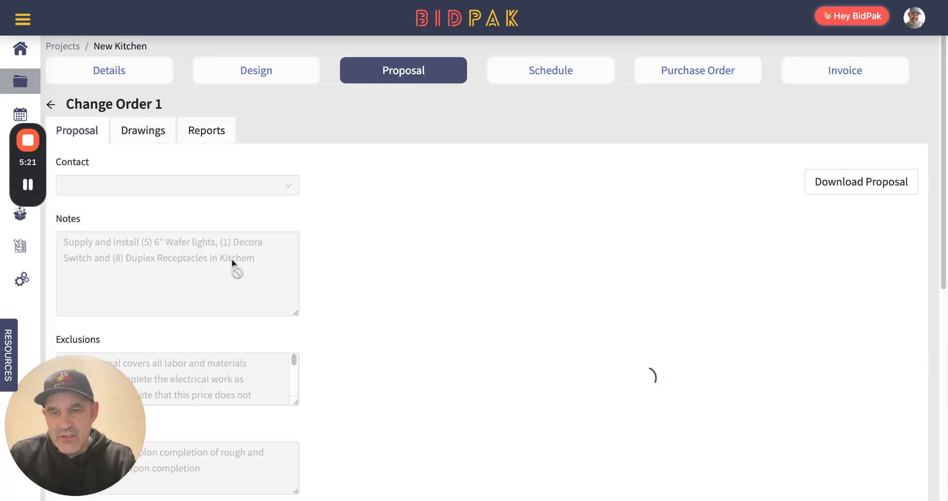
{"action": "scroll", "coordinate": [236, 273], "scroll_direction": "down", "scroll_amount": 1}
{"action": "scroll", "coordinate": [237, 272], "scroll_direction": "down", "scroll_amount": 7}
{"action": "left_click", "coordinate": [151, 321]}
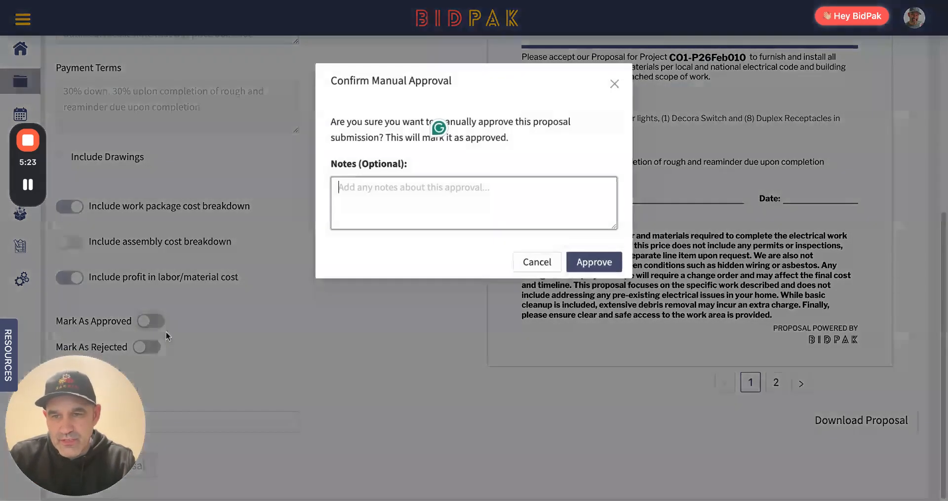
{"action": "left_click", "coordinate": [599, 266]}
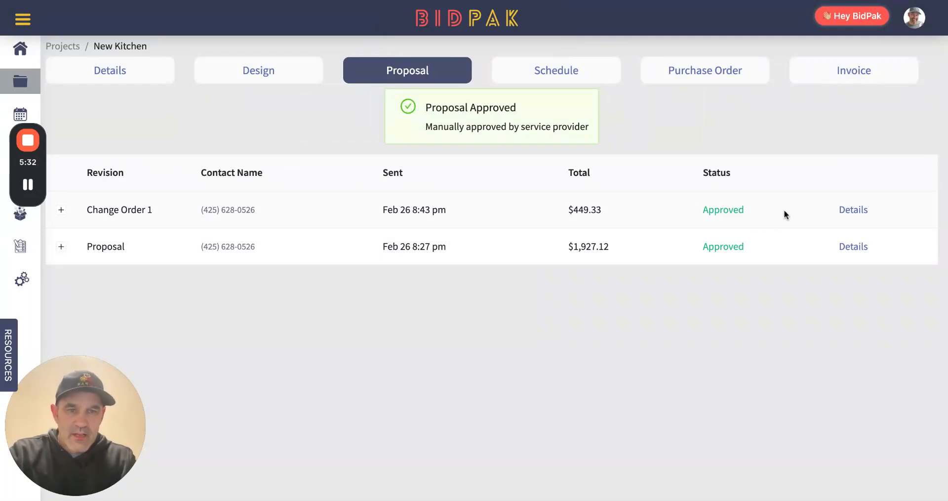
Open the New Kitchen draft purchase order and review its material quantities and budget across all work packages
{"action": "left_click", "coordinate": [700, 77]}
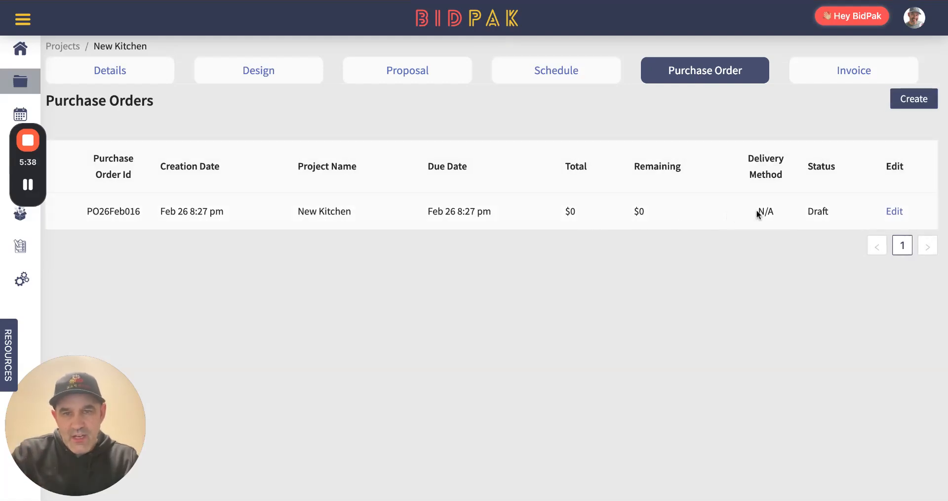
{"action": "left_click", "coordinate": [894, 212]}
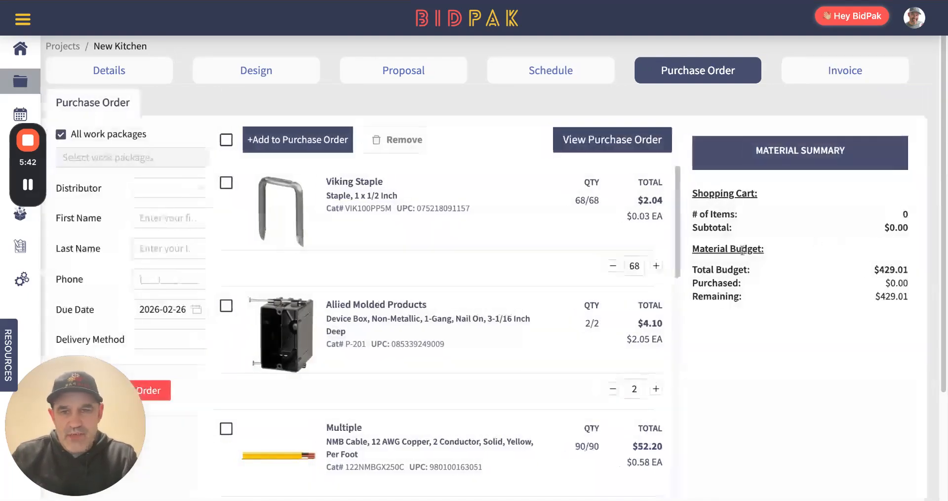
{"action": "scroll", "coordinate": [504, 240], "scroll_direction": "down", "scroll_amount": 3}
{"action": "scroll", "coordinate": [494, 240], "scroll_direction": "down", "scroll_amount": 3}
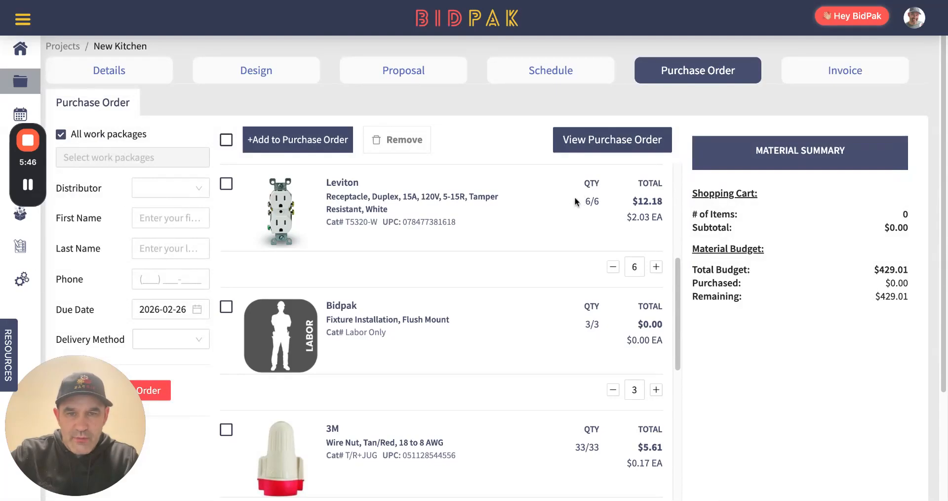
{"action": "scroll", "coordinate": [507, 221], "scroll_direction": "down", "scroll_amount": 10}
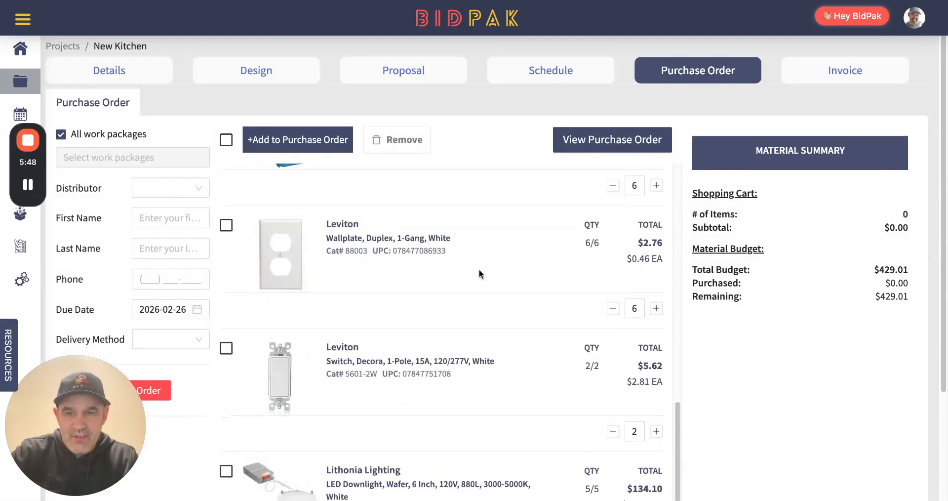
{"action": "scroll", "coordinate": [472, 264], "scroll_direction": "down", "scroll_amount": 2}
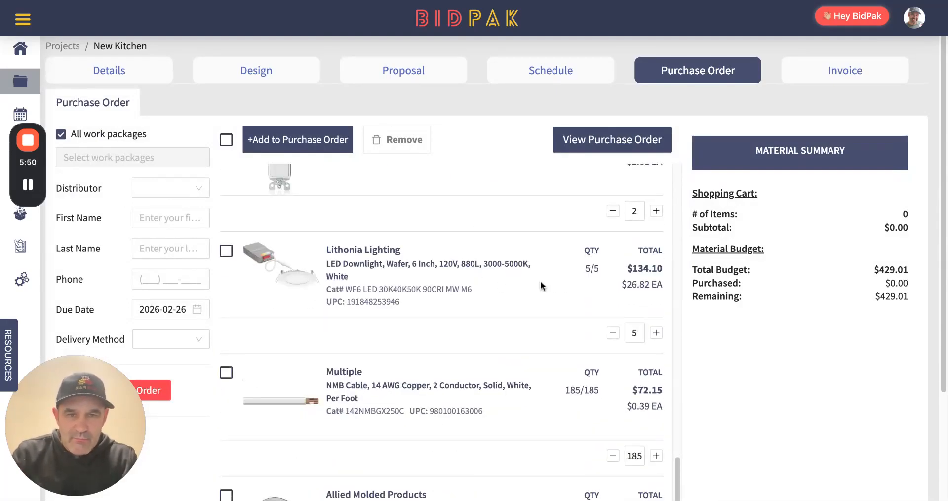
{"action": "scroll", "coordinate": [494, 321], "scroll_direction": "down", "scroll_amount": 4}
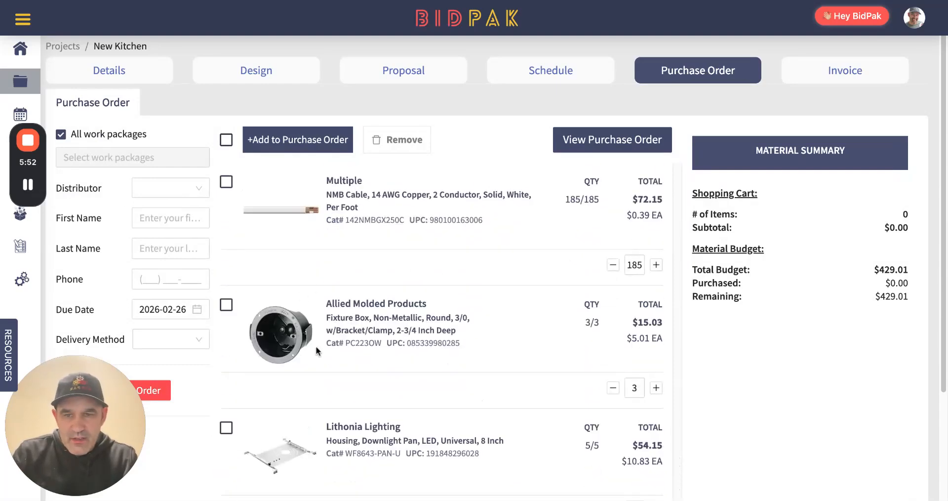
{"action": "scroll", "coordinate": [409, 354], "scroll_direction": "down", "scroll_amount": 1}
{"action": "scroll", "coordinate": [422, 338], "scroll_direction": "up", "scroll_amount": 2}
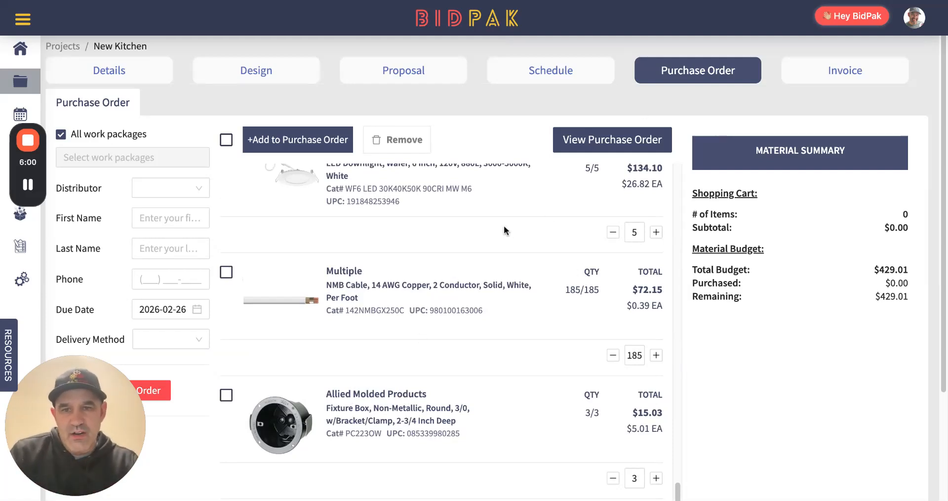
{"action": "scroll", "coordinate": [502, 228], "scroll_direction": "up", "scroll_amount": 15}
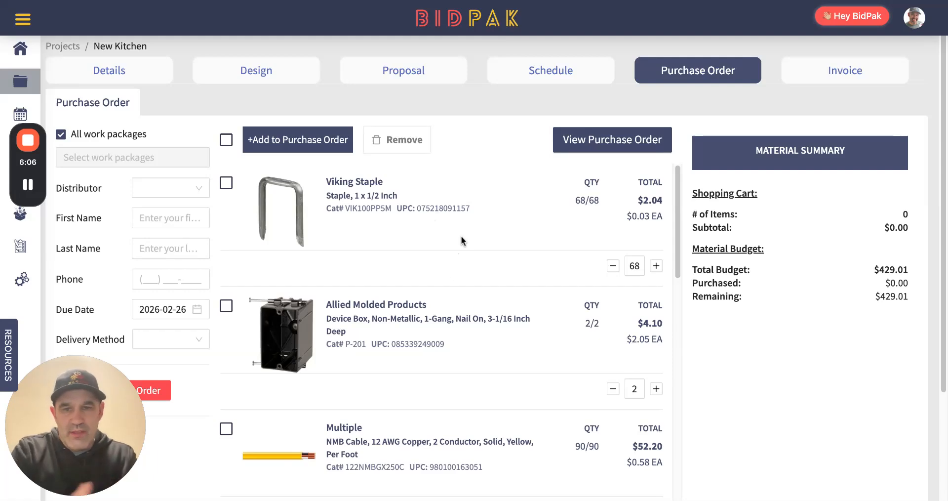
Create a new invoice for the New Kitchen project and set its invoice percentage to 30%
{"action": "left_click", "coordinate": [860, 73]}
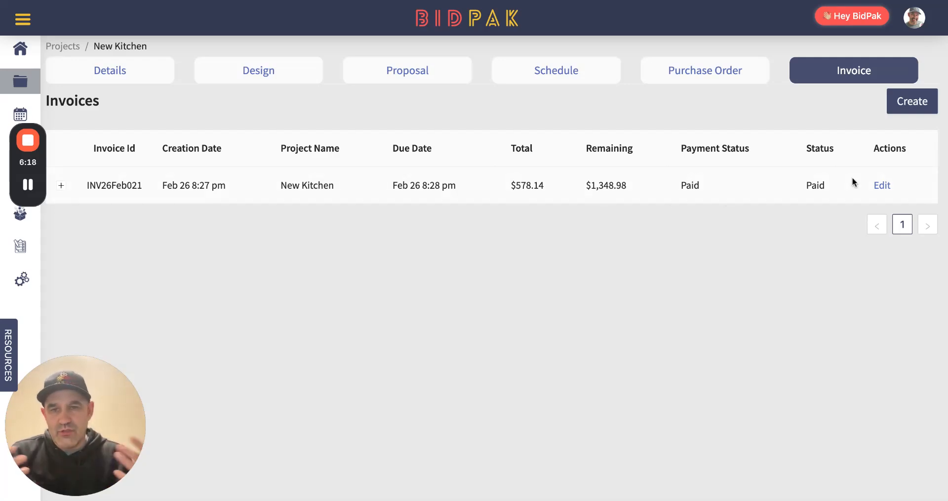
{"action": "left_click", "coordinate": [917, 102]}
{"action": "scroll", "coordinate": [684, 343], "scroll_direction": "down", "scroll_amount": 2}
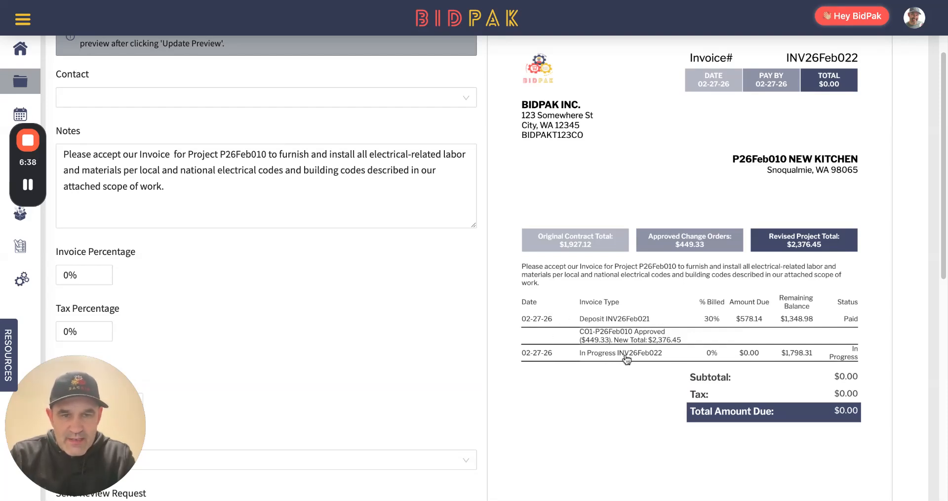
{"action": "left_click", "coordinate": [69, 275]}
{"action": "type", "text": "30"}
{"action": "left_click", "coordinate": [148, 290]}
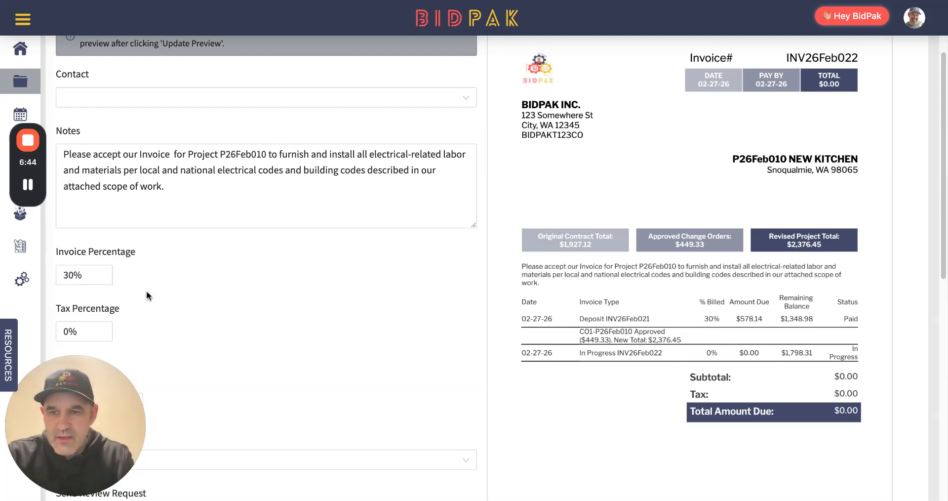
Set the invoice's due date to 2026-02-26 and its type to Progress, and update the preview to check the totals
{"action": "scroll", "coordinate": [159, 306], "scroll_direction": "down", "scroll_amount": 3}
{"action": "left_click", "coordinate": [105, 287]}
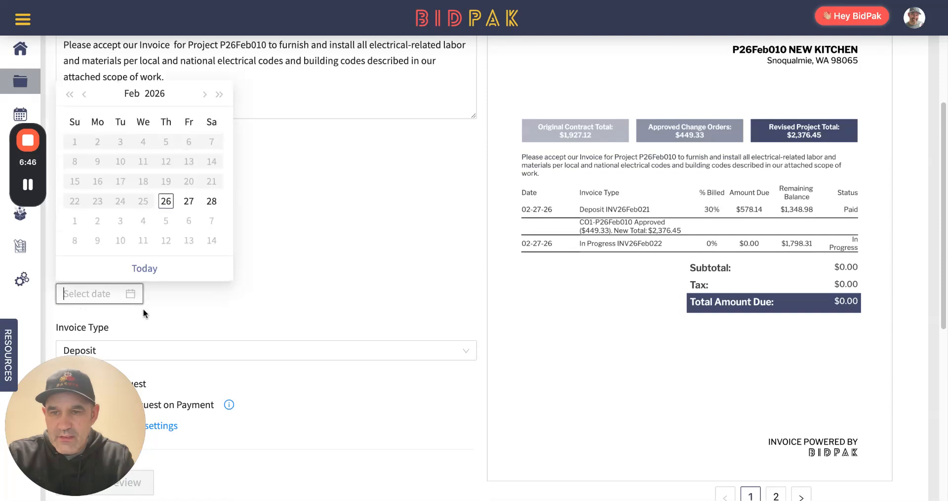
{"action": "scroll", "coordinate": [262, 269], "scroll_direction": "down", "scroll_amount": 4}
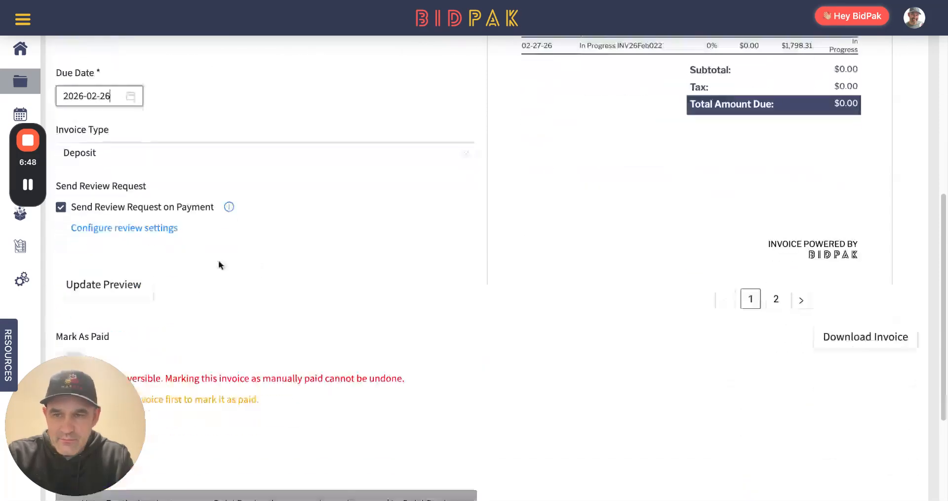
{"action": "left_click", "coordinate": [158, 160]}
{"action": "left_click", "coordinate": [112, 199]}
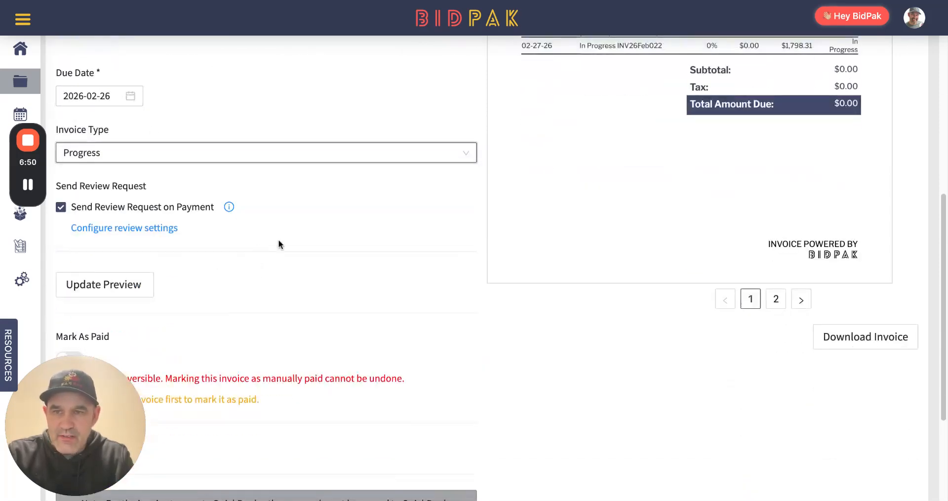
{"action": "scroll", "coordinate": [267, 238], "scroll_direction": "down", "scroll_amount": 1}
{"action": "left_click", "coordinate": [116, 266]}
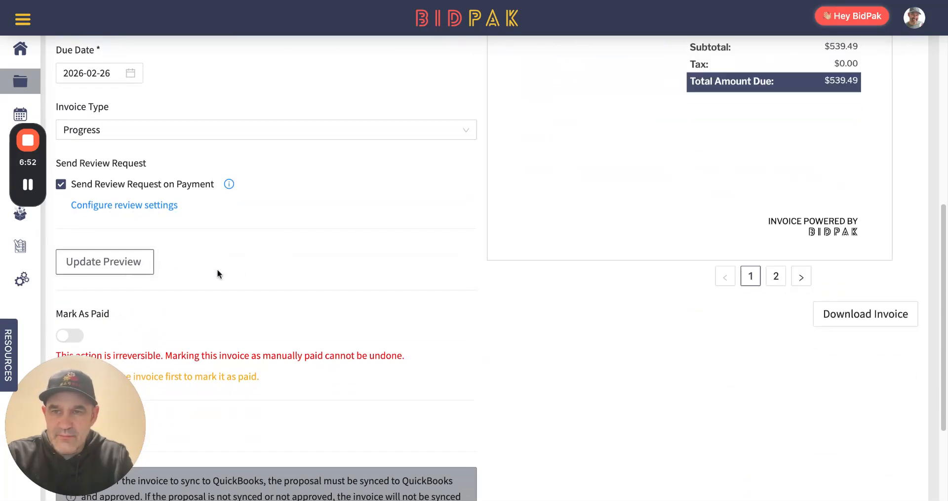
{"action": "scroll", "coordinate": [562, 253], "scroll_direction": "up", "scroll_amount": 3}
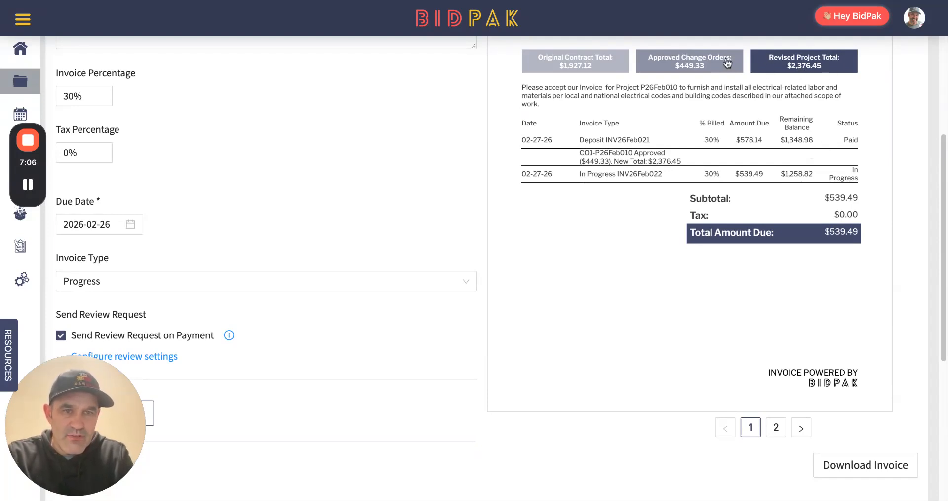
Submit the progress invoice by SMS to the customer's phone number and confirm the submission
{"action": "scroll", "coordinate": [359, 324], "scroll_direction": "down", "scroll_amount": 6}
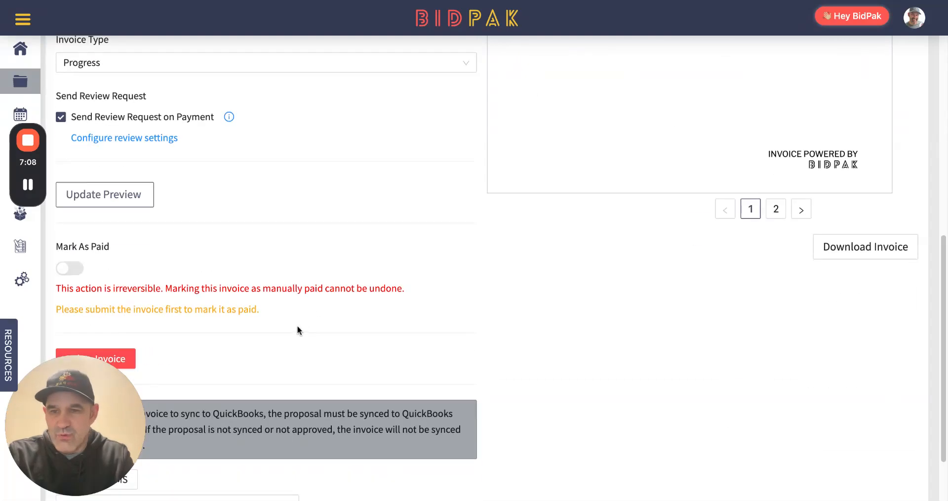
{"action": "left_click_drag", "start_coordinate": [124, 414], "coordinate": [204, 289]}
{"action": "left_click", "coordinate": [119, 398]}
{"action": "left_click", "coordinate": [69, 425]}
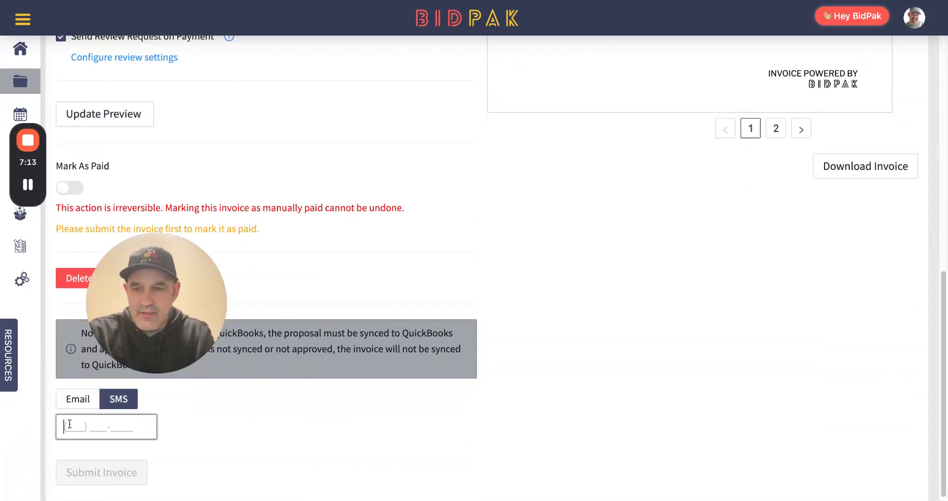
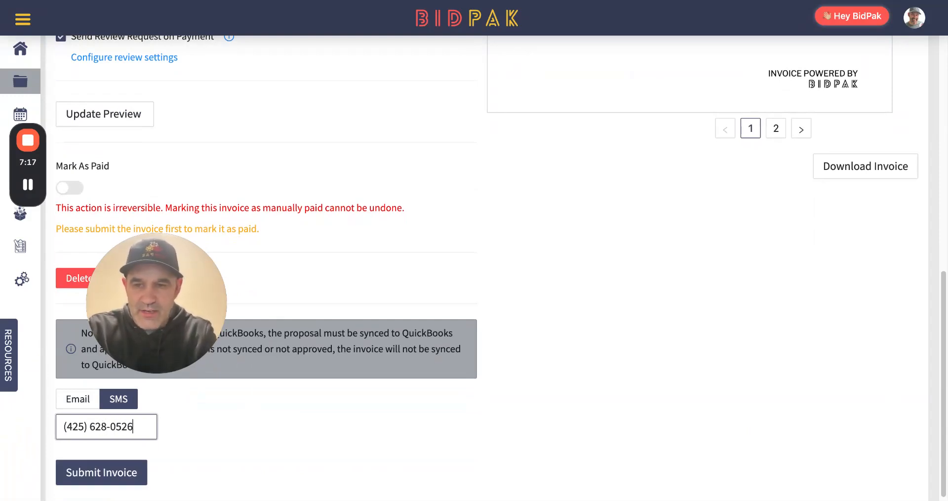
{"action": "left_click", "coordinate": [99, 476]}
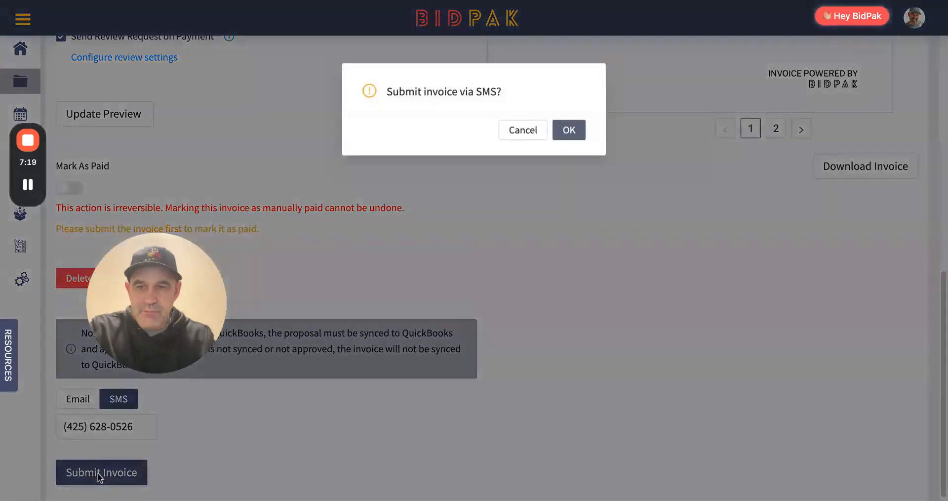
{"action": "left_click", "coordinate": [569, 131]}
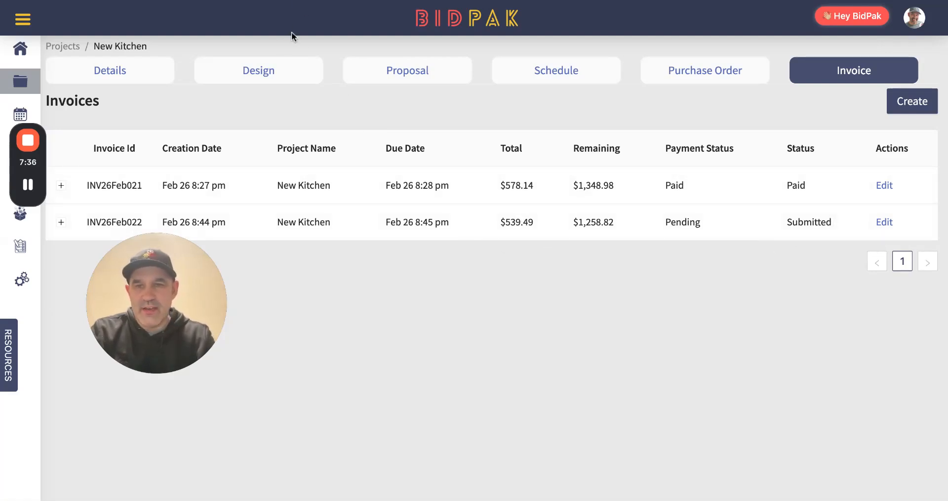
Check the status of the proposal revisions and review the proposals and invoices in the project details timeline
{"action": "left_click", "coordinate": [390, 71]}
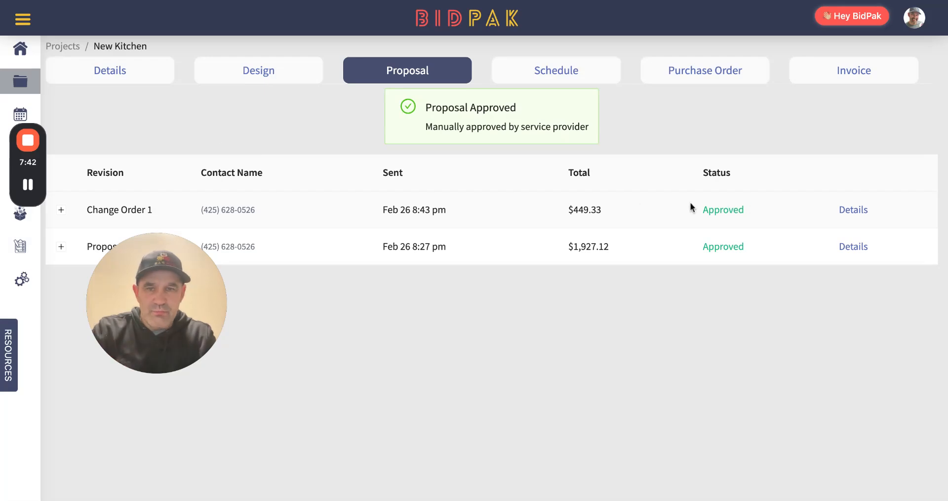
{"action": "left_click", "coordinate": [121, 72]}
{"action": "scroll", "coordinate": [330, 275], "scroll_direction": "down", "scroll_amount": 3}
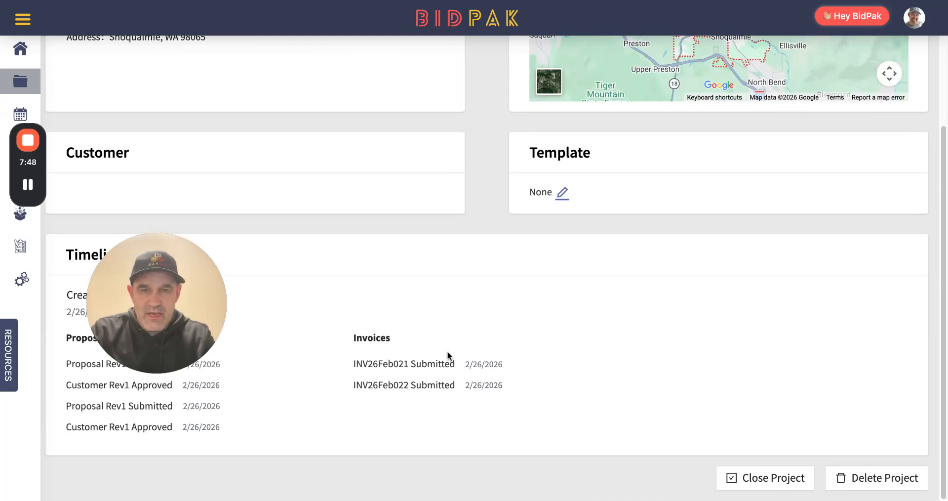
{"action": "scroll", "coordinate": [446, 351], "scroll_direction": "up", "scroll_amount": 5}
Open the Change Order 2 take-off in the project design and review the Kitchen assemblies and their counts
{"action": "left_click", "coordinate": [247, 69]}
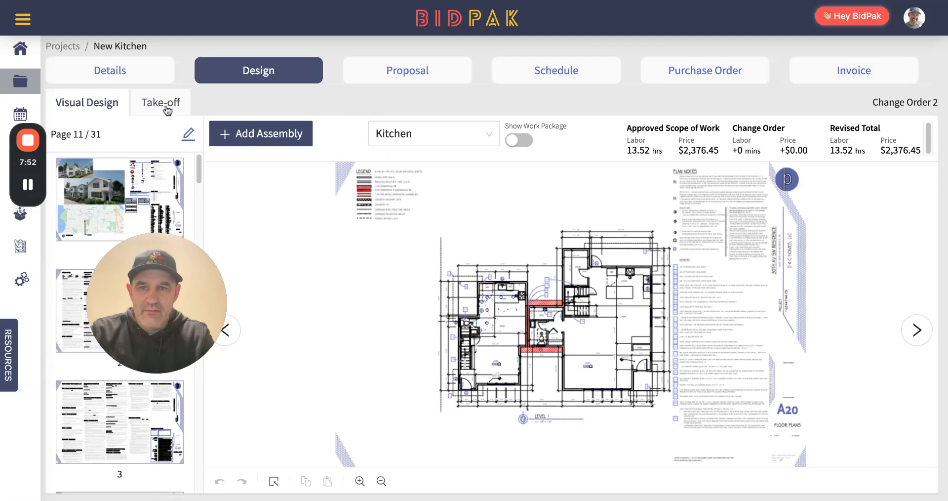
{"action": "left_click", "coordinate": [164, 104]}
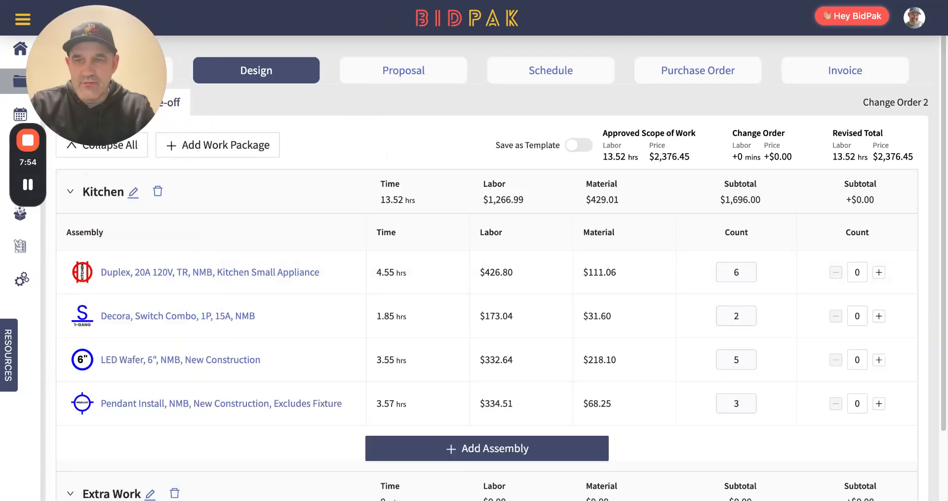
{"action": "scroll", "coordinate": [252, 281], "scroll_direction": "down", "scroll_amount": 1}
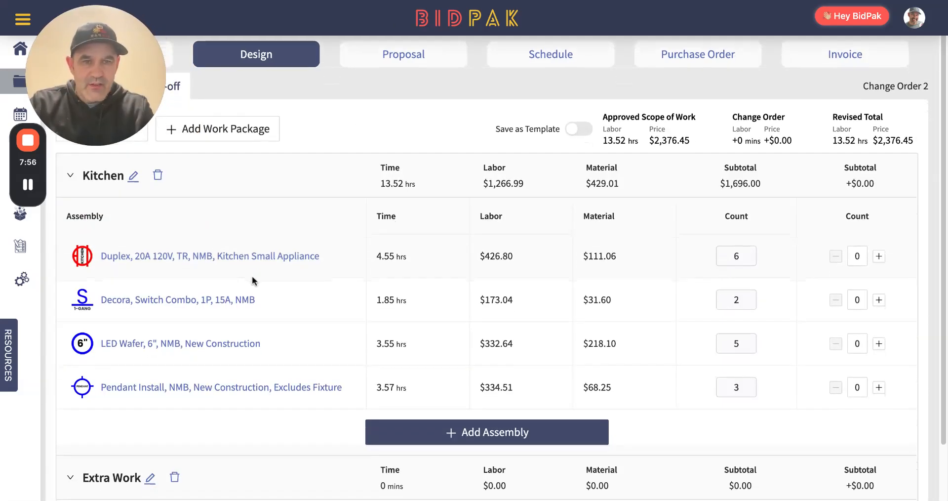
{"action": "scroll", "coordinate": [252, 281], "scroll_direction": "down", "scroll_amount": 1}
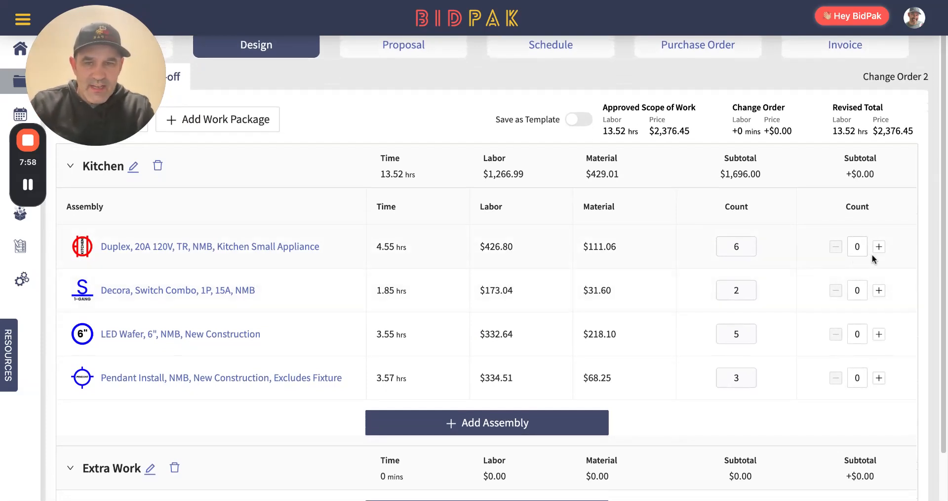